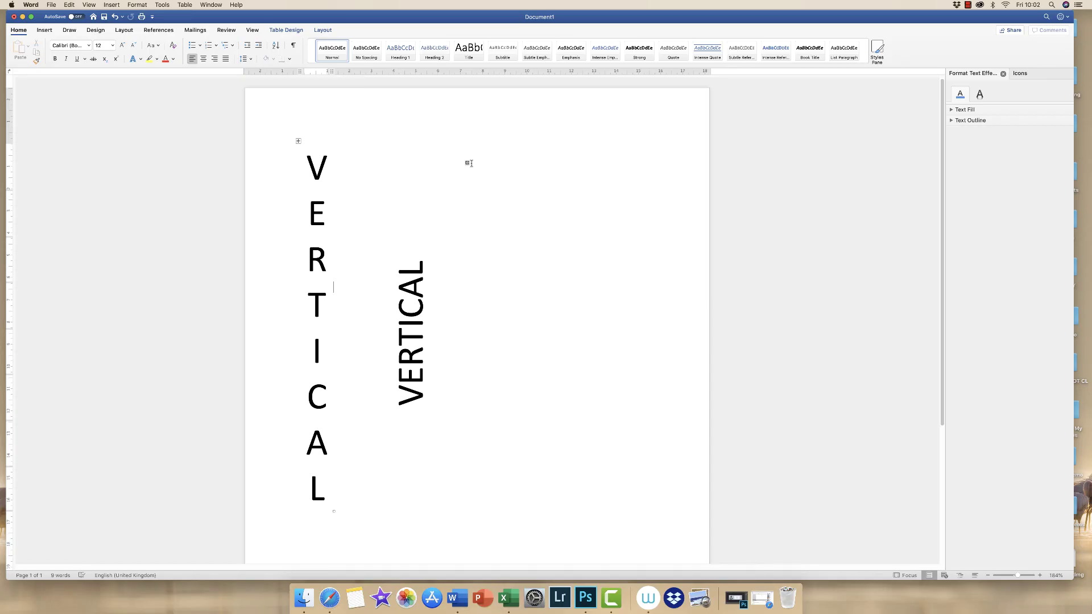
# - Select everything and delete the stacked table and rotated VERTICAL text box
pyautogui.press('super+a')
pyautogui.press('BackSpace')
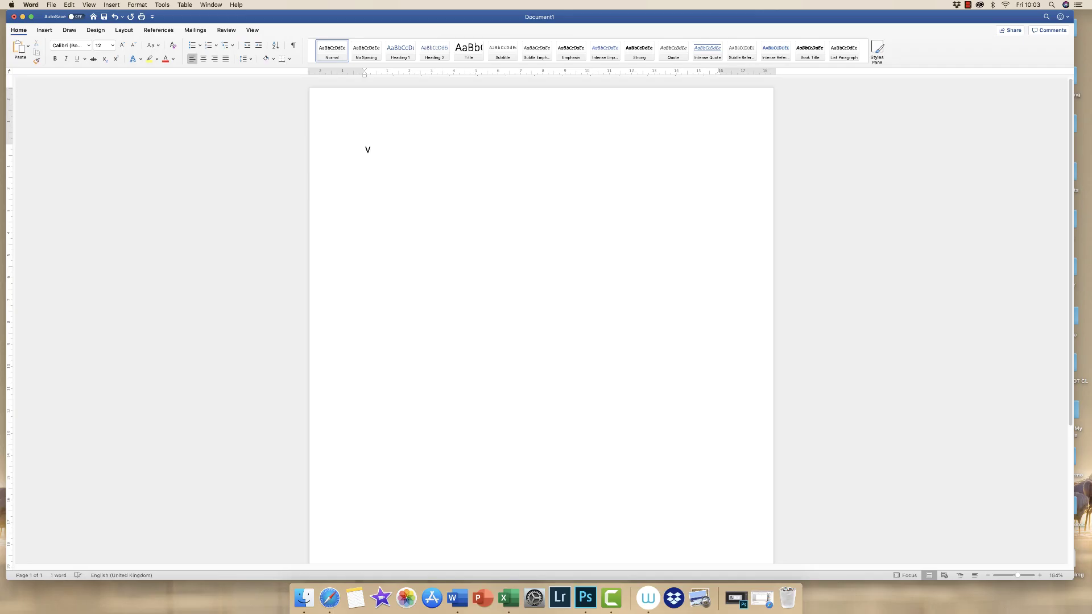
# - Continue stacking the VERTICAL letters one per line, removing a mistyped A
pyautogui.press('Return')
pyautogui.write('E')
pyautogui.write('R')
pyautogui.write('CA')
pyautogui.press('BackSpace')
# - Enlarge all eight stacked letters to 26 pt and zoom the page view to 240%
pyautogui.moveTo(368, 229); pyautogui.dragTo(346, 149)
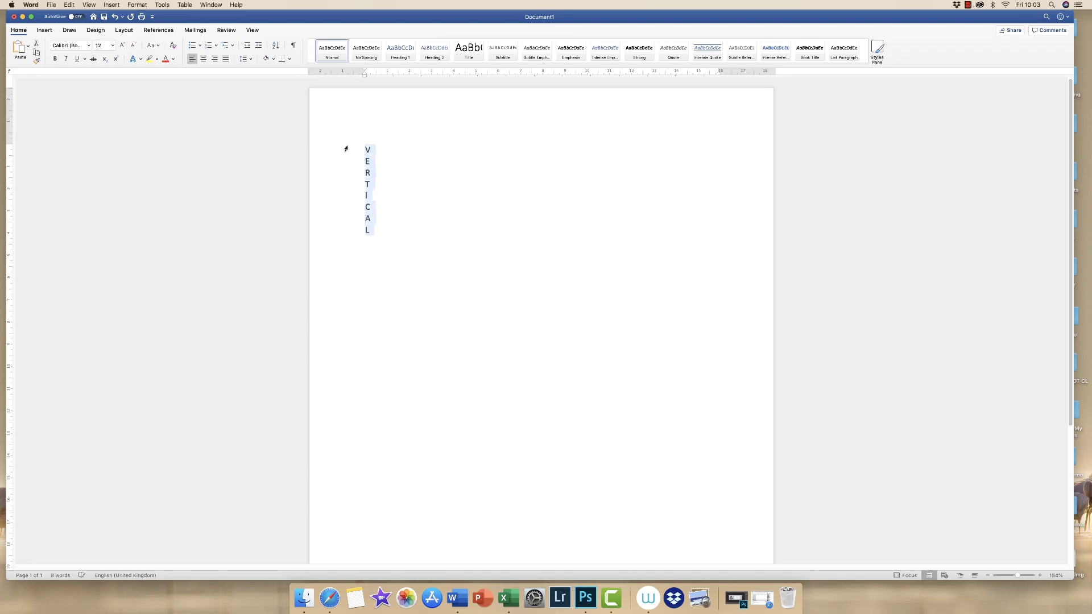
pyautogui.click(122, 45)
pyautogui.click(122, 45)
pyautogui.click(121, 45)
pyautogui.click(121, 45)
pyautogui.click(122, 46)
pyautogui.click(122, 45)
pyautogui.click(122, 46)
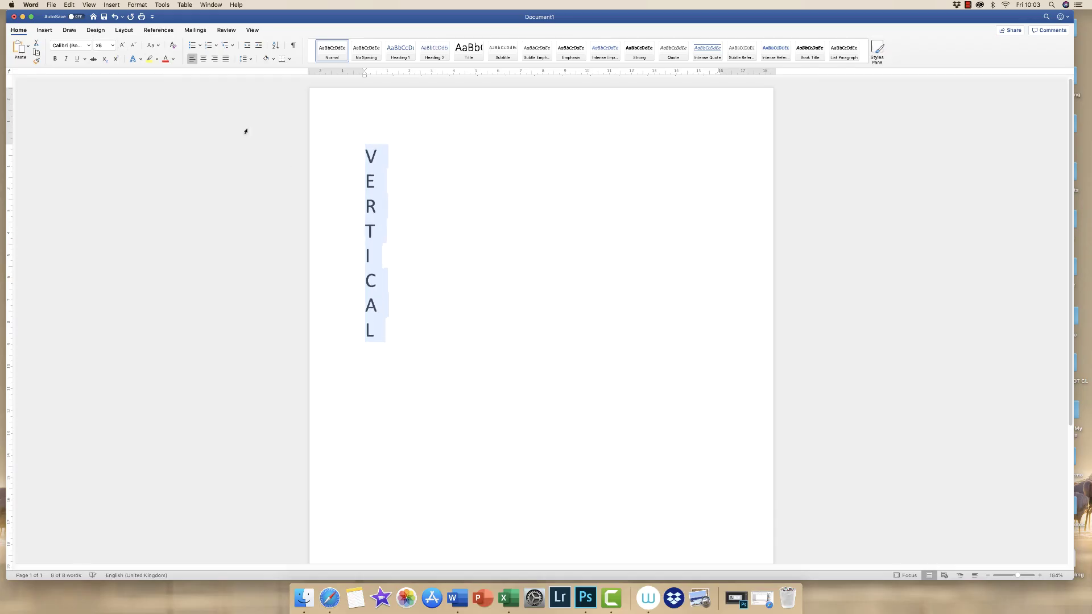
pyautogui.click(1018, 575)
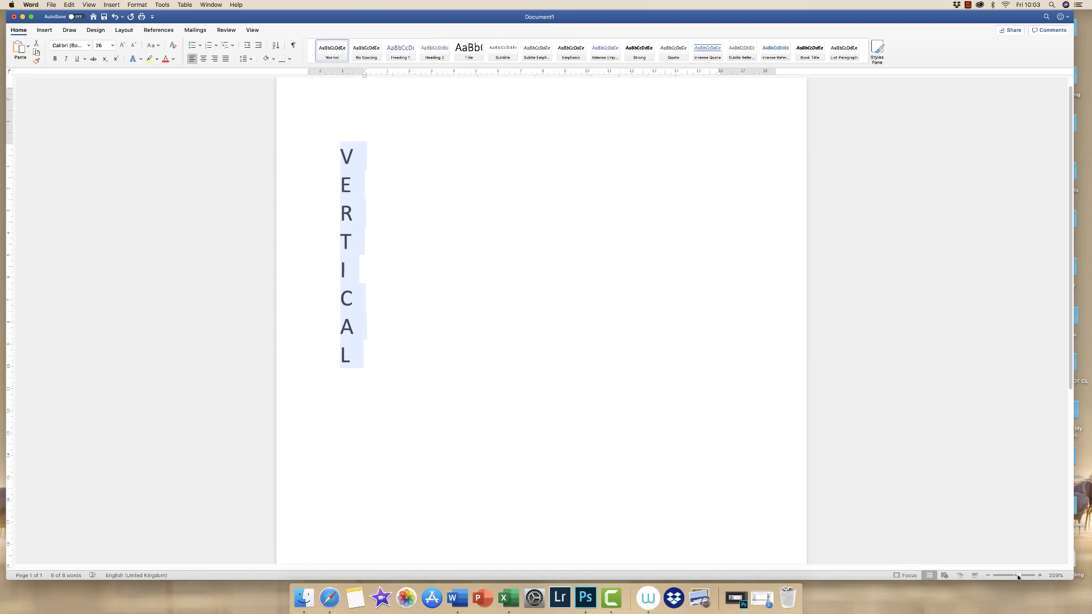
pyautogui.click(339, 208)
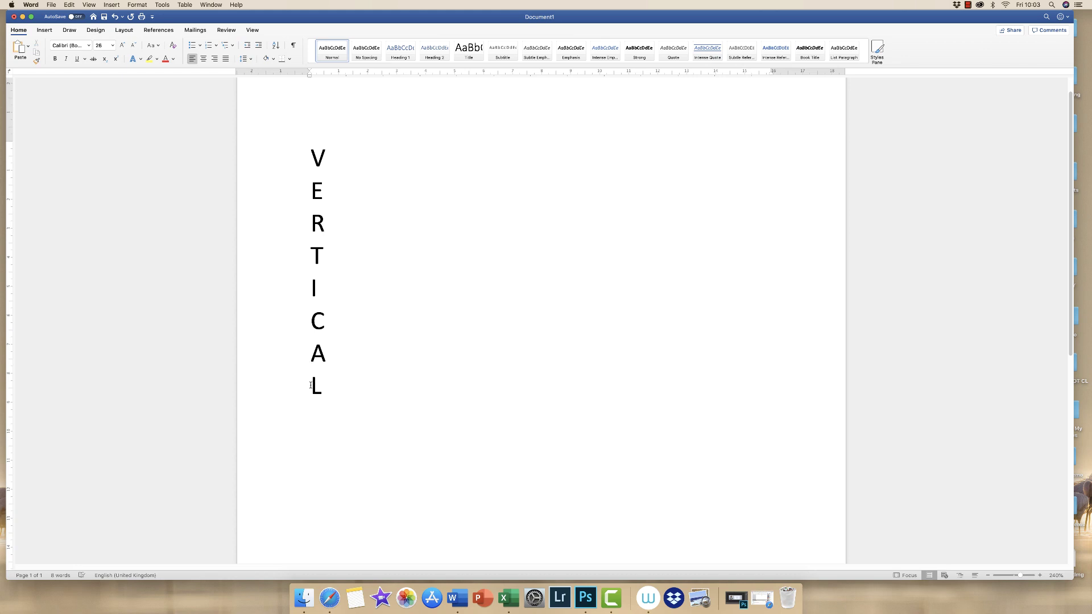
# - Centre-align the stacked letter column, then reselect the whole stacked word
pyautogui.moveTo(325, 392); pyautogui.dragTo(316, 158)
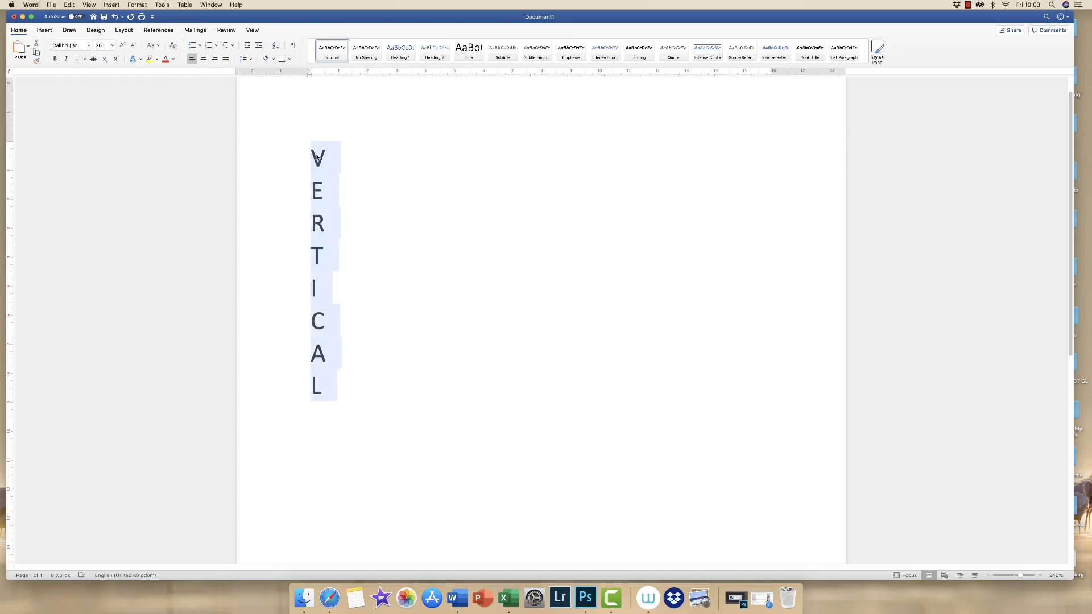
pyautogui.click(204, 59)
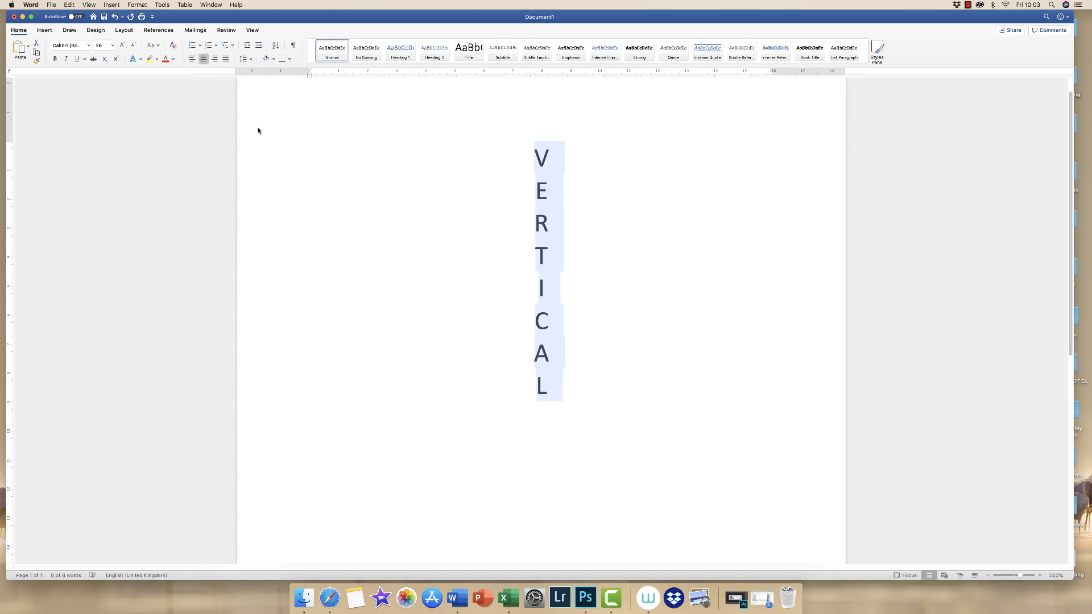
pyautogui.click(567, 353)
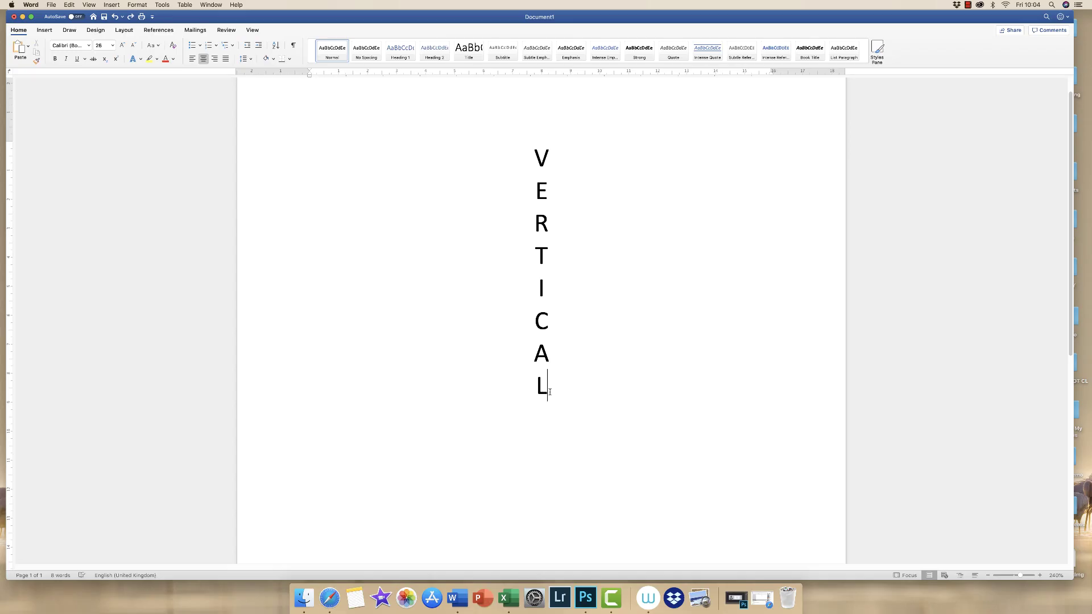
pyautogui.moveTo(549, 391); pyautogui.dragTo(538, 165)
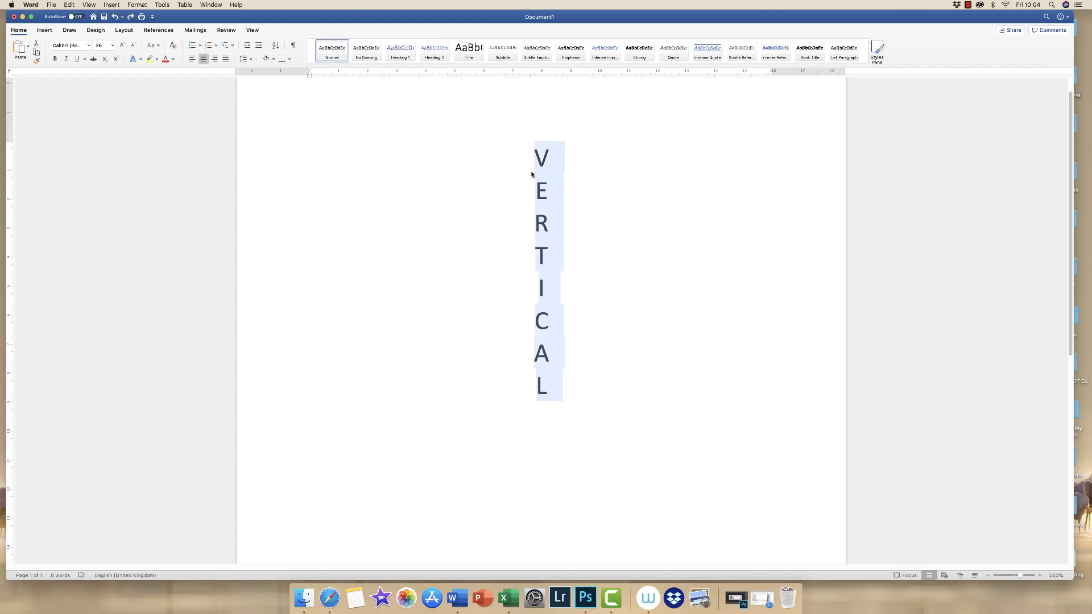
# - Delete the stacked letters, restore left alignment, and draw a wide text box near the page top
pyautogui.press('BackSpace')
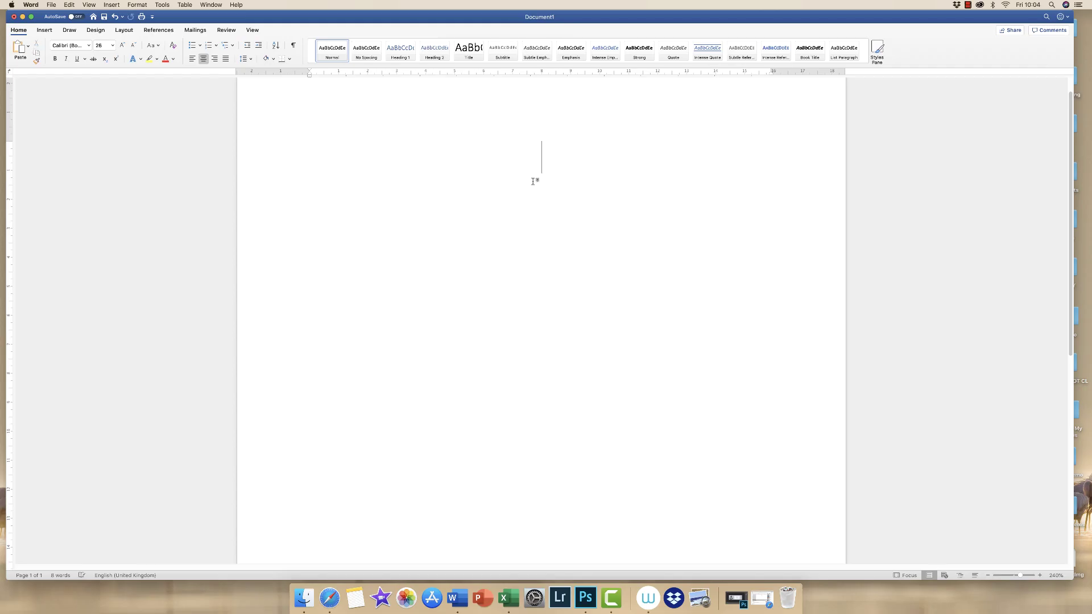
pyautogui.click(192, 58)
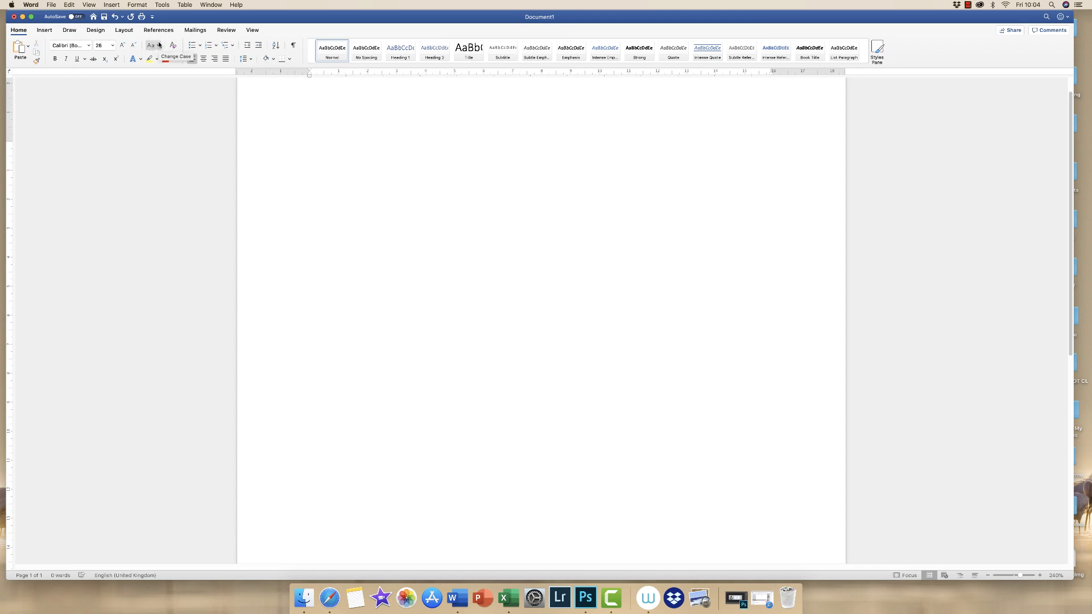
pyautogui.click(45, 30)
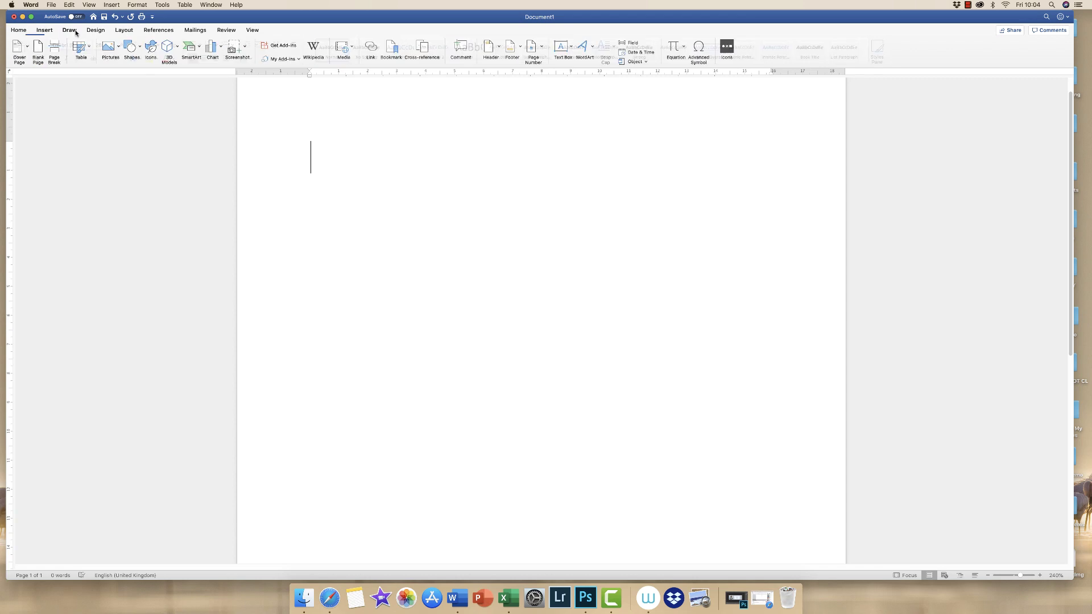
pyautogui.click(571, 50)
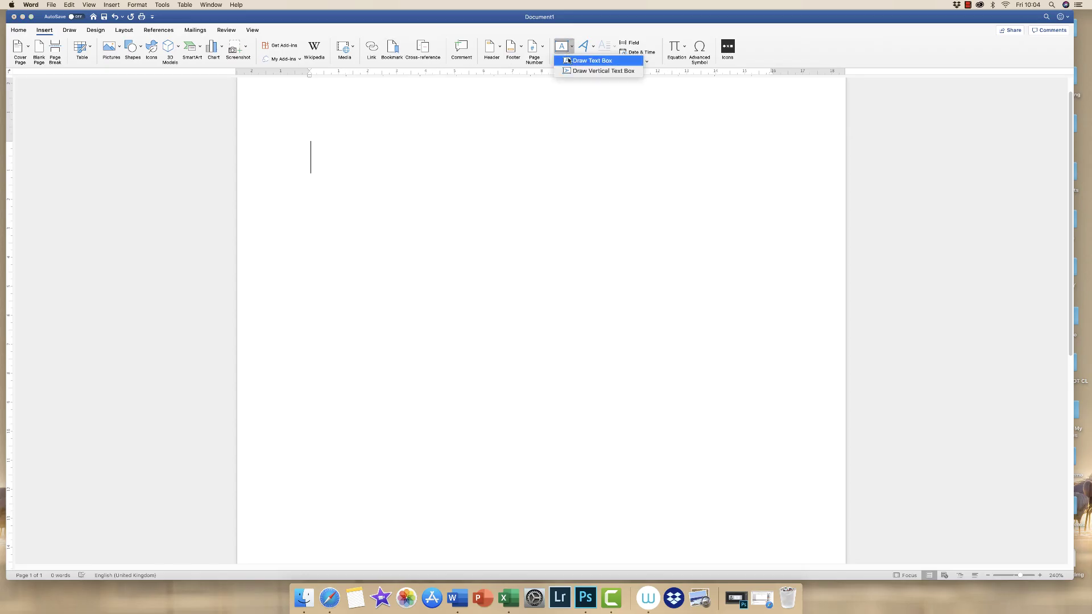
pyautogui.click(582, 61)
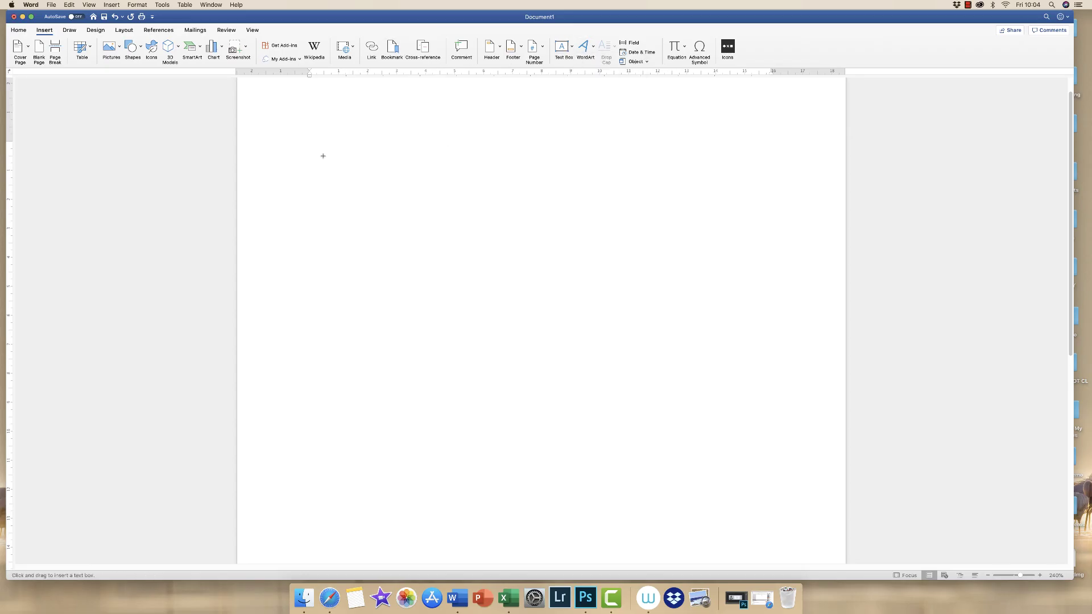
pyautogui.moveTo(323, 156); pyautogui.dragTo(628, 214)
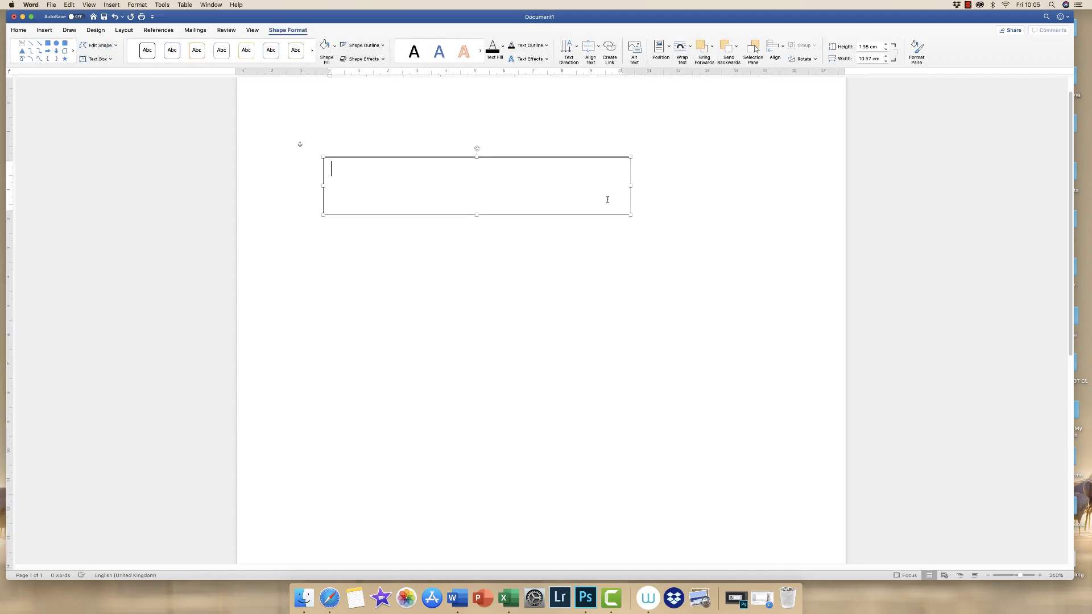
# - Type VERTICAL in the text box and enlarge it to 26 pt
pyautogui.write('VERTICAL')
pyautogui.moveTo(480, 215); pyautogui.dragTo(477, 180)
pyautogui.doubleClick(362, 169)
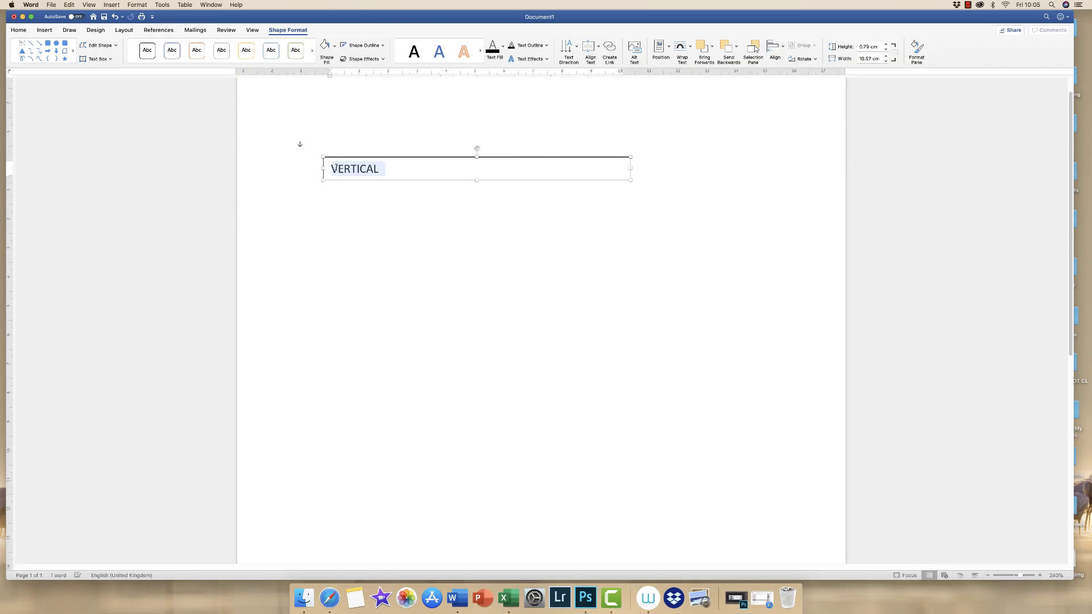
pyautogui.click(19, 30)
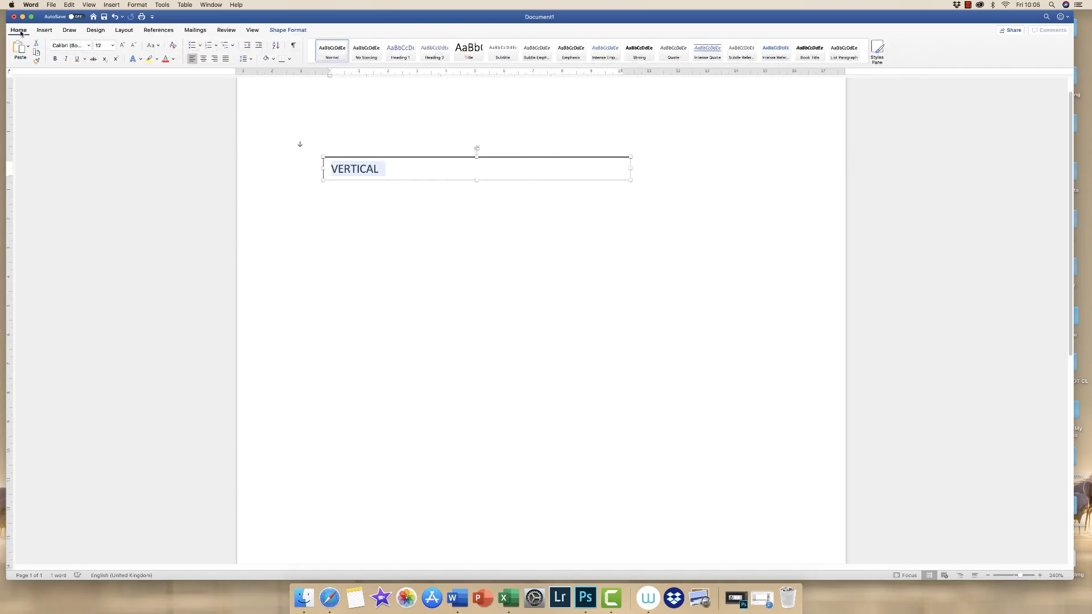
pyautogui.click(123, 47)
pyautogui.click(122, 46)
pyautogui.click(123, 46)
pyautogui.click(122, 47)
pyautogui.click(122, 47)
pyautogui.click(122, 46)
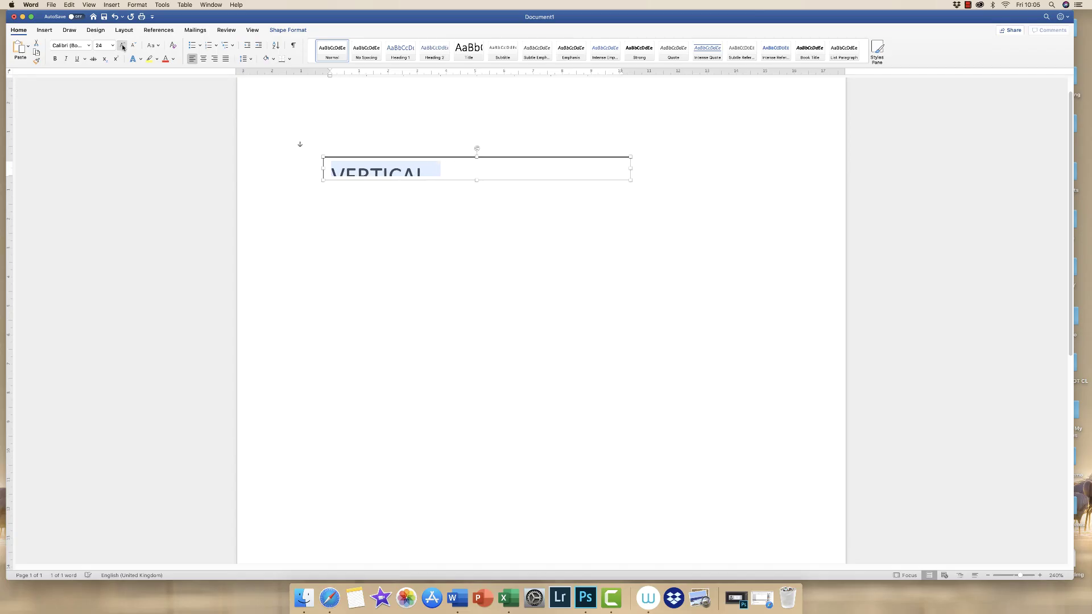
pyautogui.click(123, 47)
# - Make the text box narrow and tall so each letter stacks, then select the word
pyautogui.moveTo(476, 180); pyautogui.dragTo(477, 296)
pyautogui.moveTo(631, 226); pyautogui.dragTo(361, 226)
pyautogui.moveTo(342, 297); pyautogui.dragTo(342, 410)
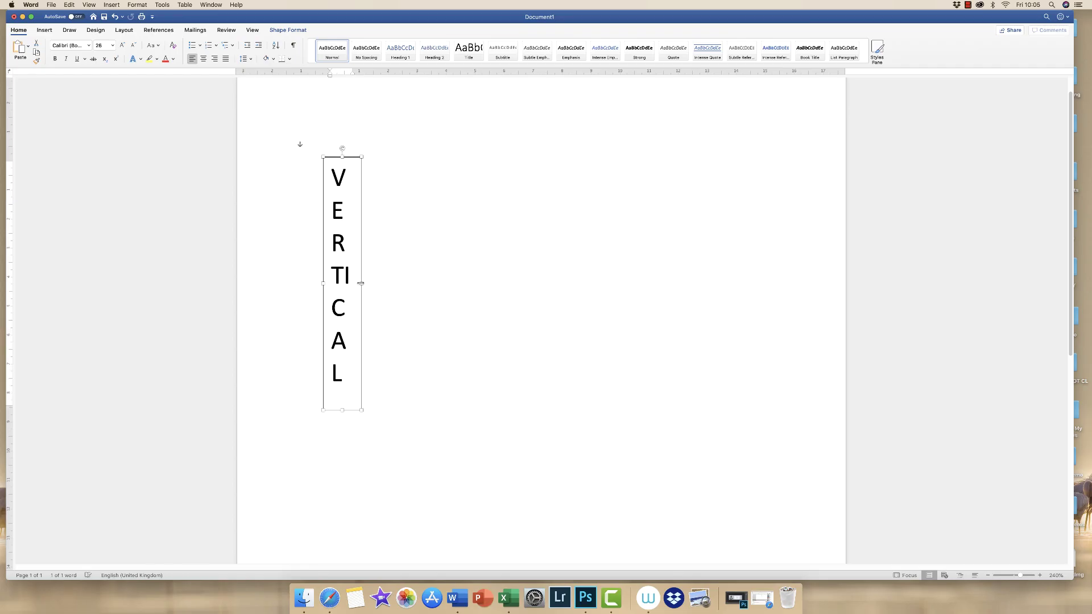
pyautogui.moveTo(359, 282); pyautogui.dragTo(353, 283)
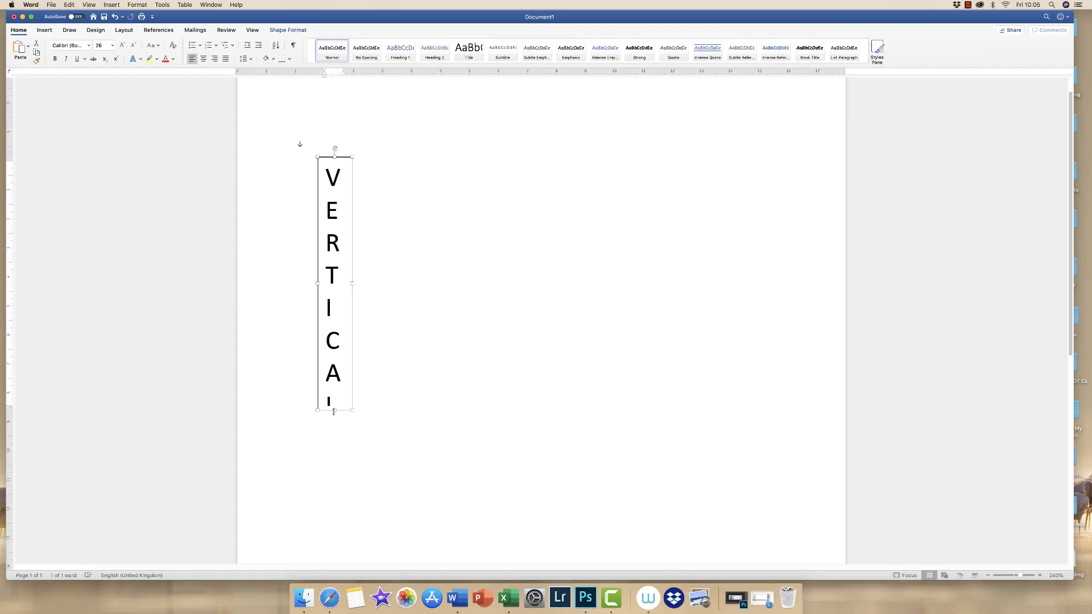
pyautogui.moveTo(334, 411); pyautogui.dragTo(334, 428)
pyautogui.click(340, 409)
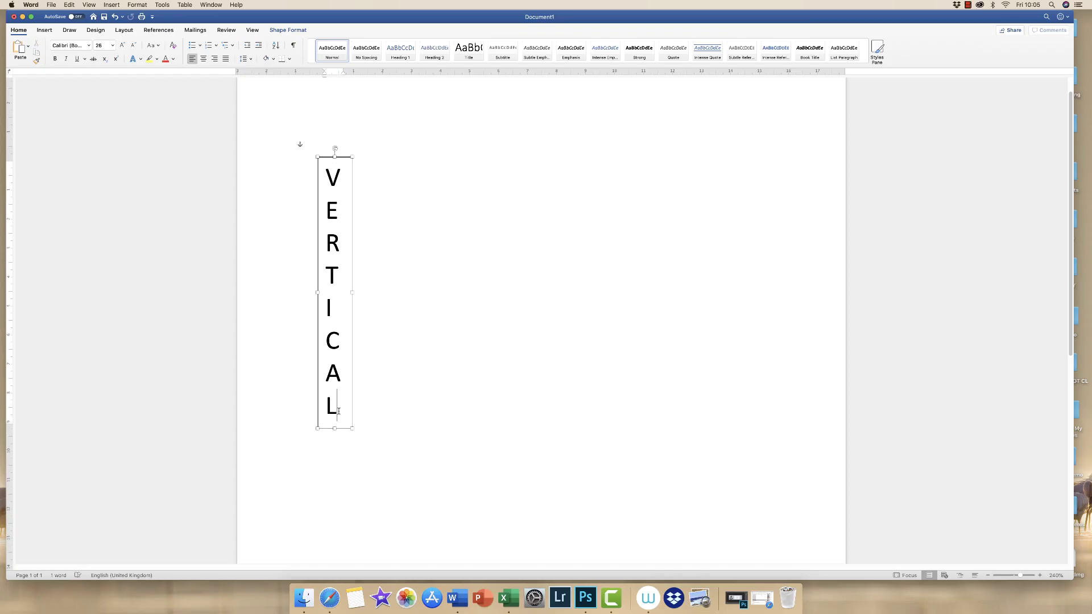
pyautogui.moveTo(338, 410); pyautogui.dragTo(331, 184)
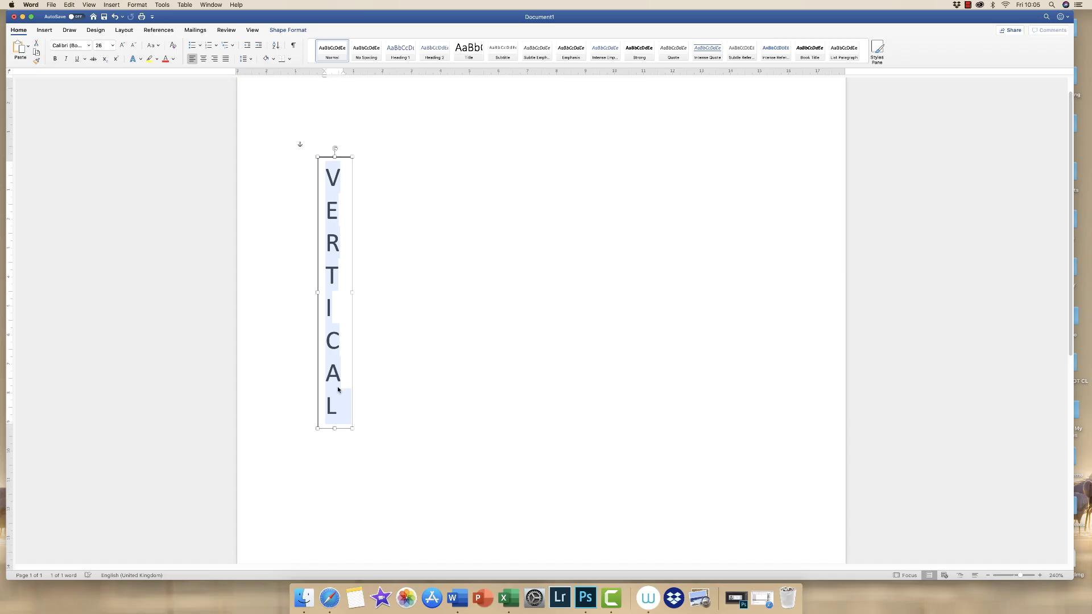
# - Centre the stacked letters in the box and adjust its width to about 1.16 cm
pyautogui.click(204, 59)
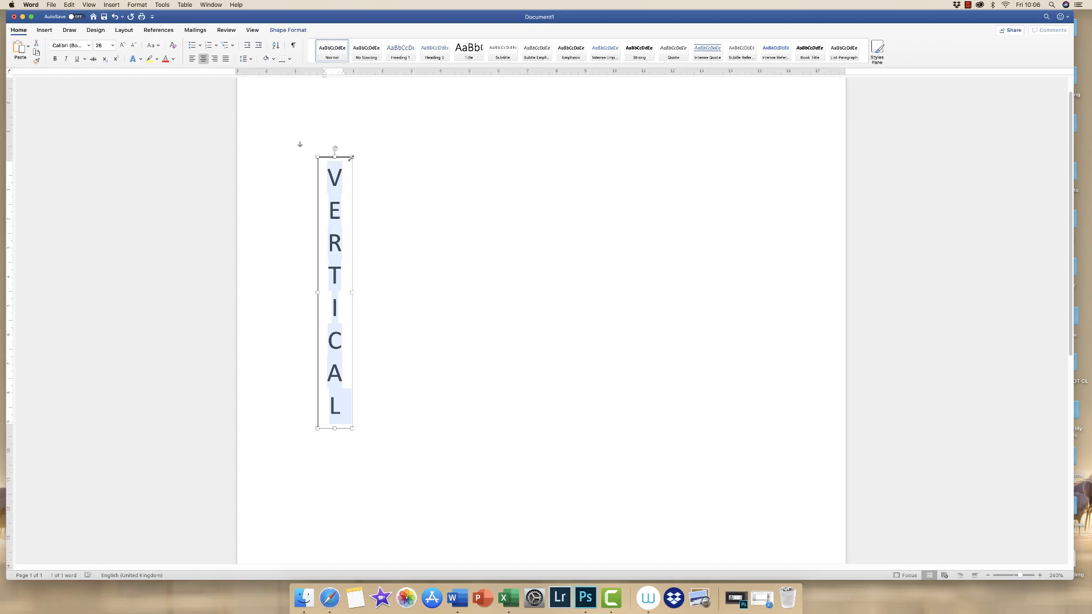
pyautogui.click(351, 292)
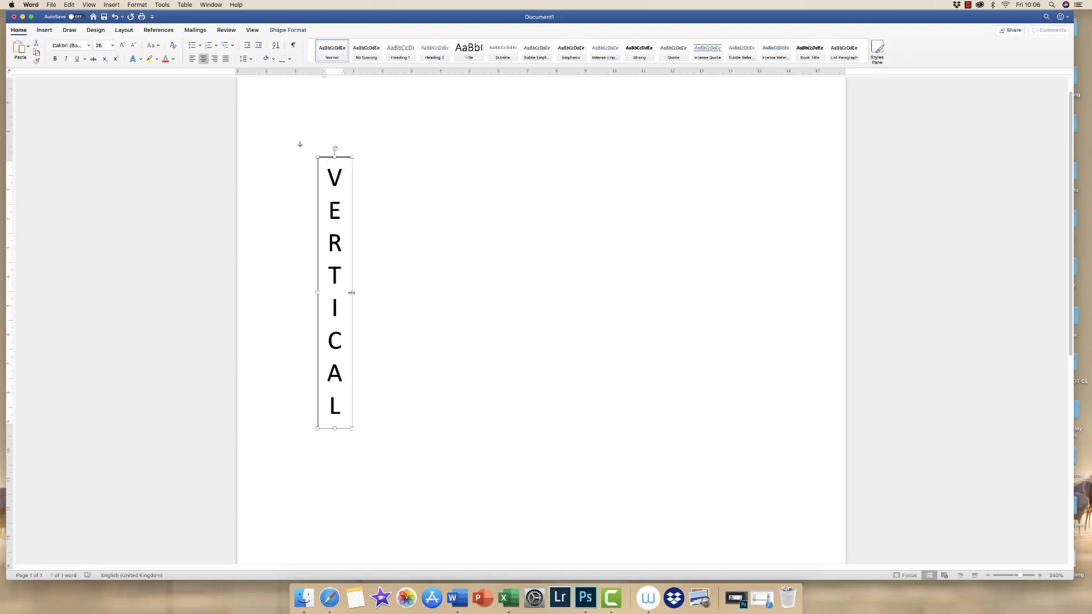
pyautogui.moveTo(350, 292)
pyautogui.mouseDown()
pyautogui.moveTo(339, 297)
pyautogui.moveTo(350, 297)
pyautogui.mouseUp()
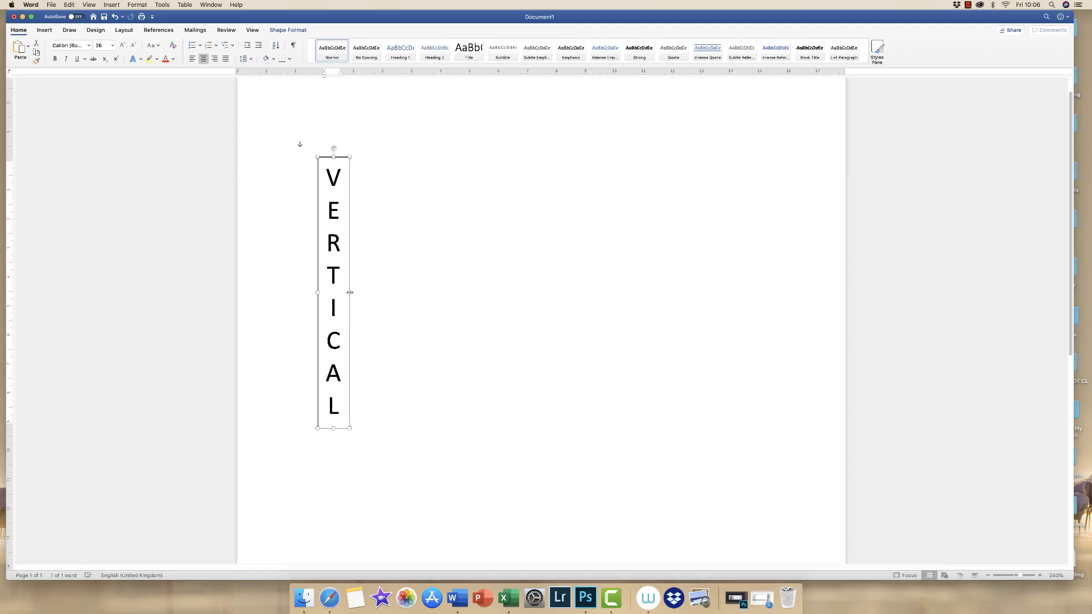
pyautogui.moveTo(351, 291); pyautogui.dragTo(352, 292)
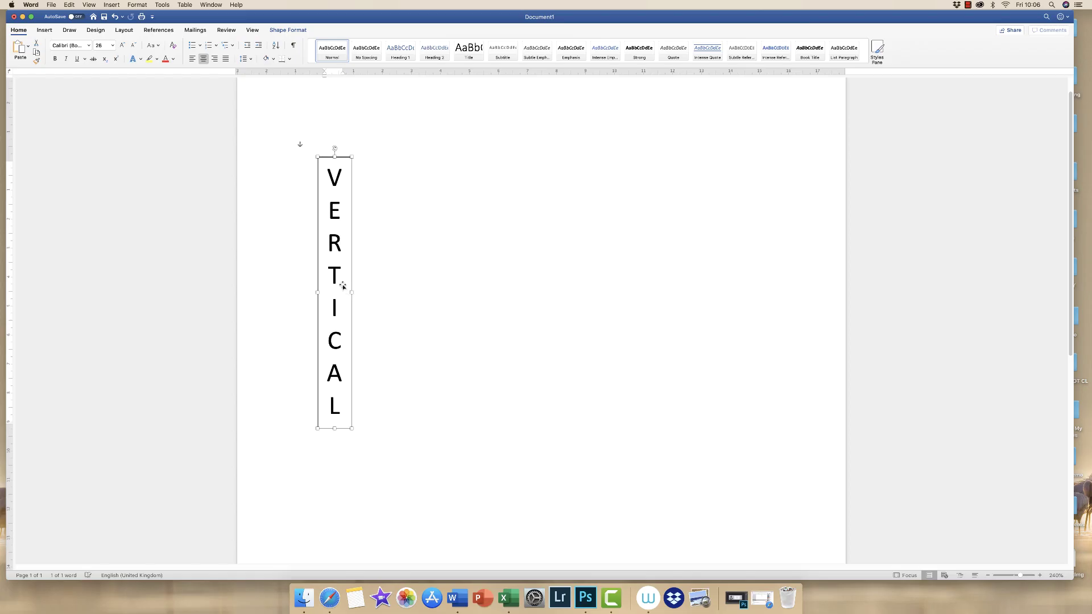
# - Set the VERTICAL text box's Shape Outline to No Outline
pyautogui.click(401, 283)
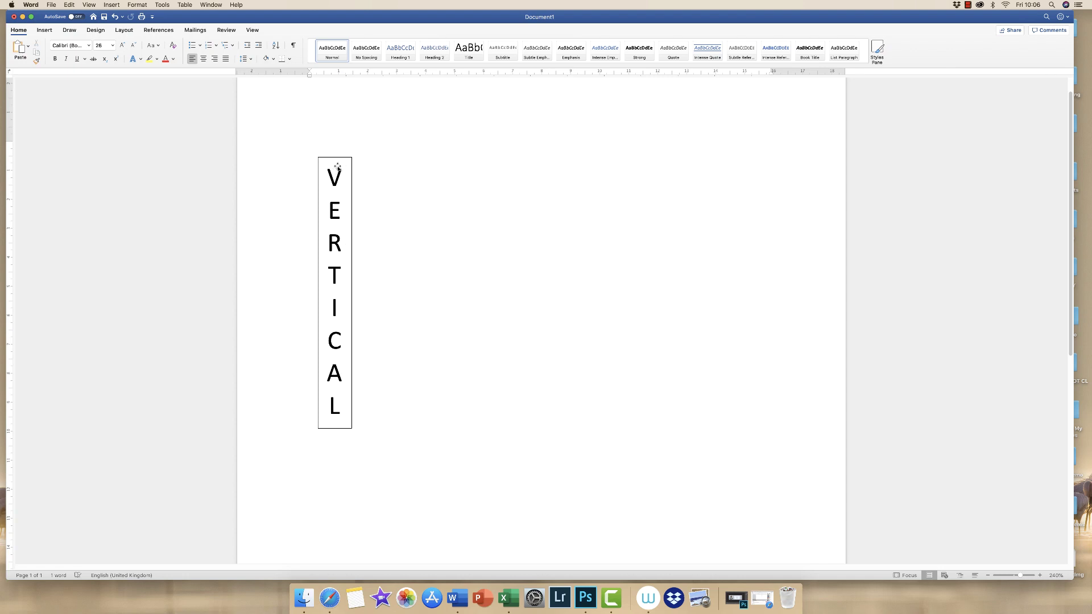
pyautogui.click(335, 266)
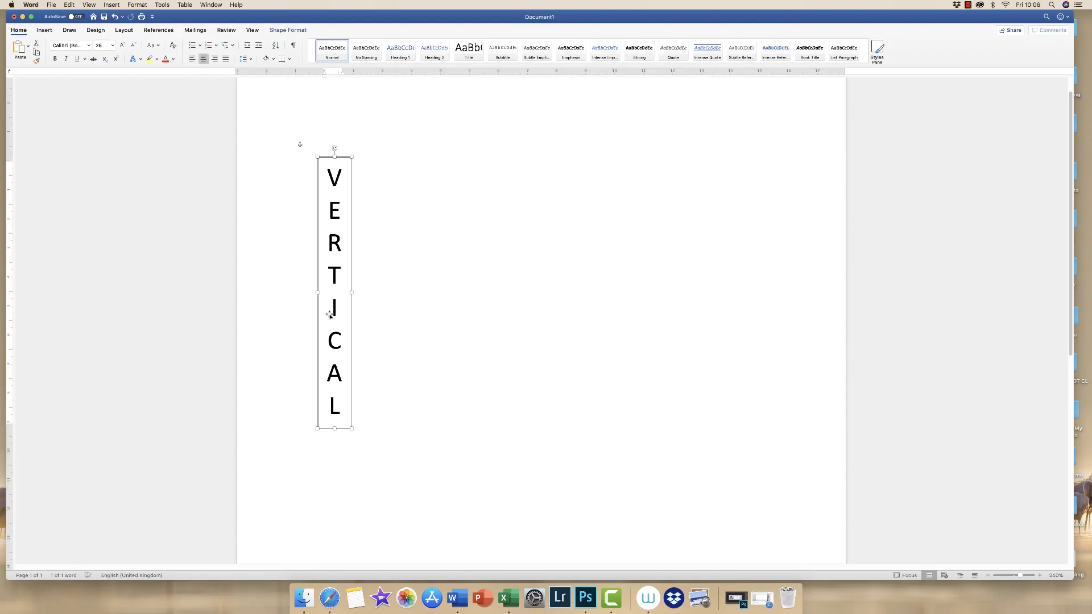
pyautogui.click(287, 30)
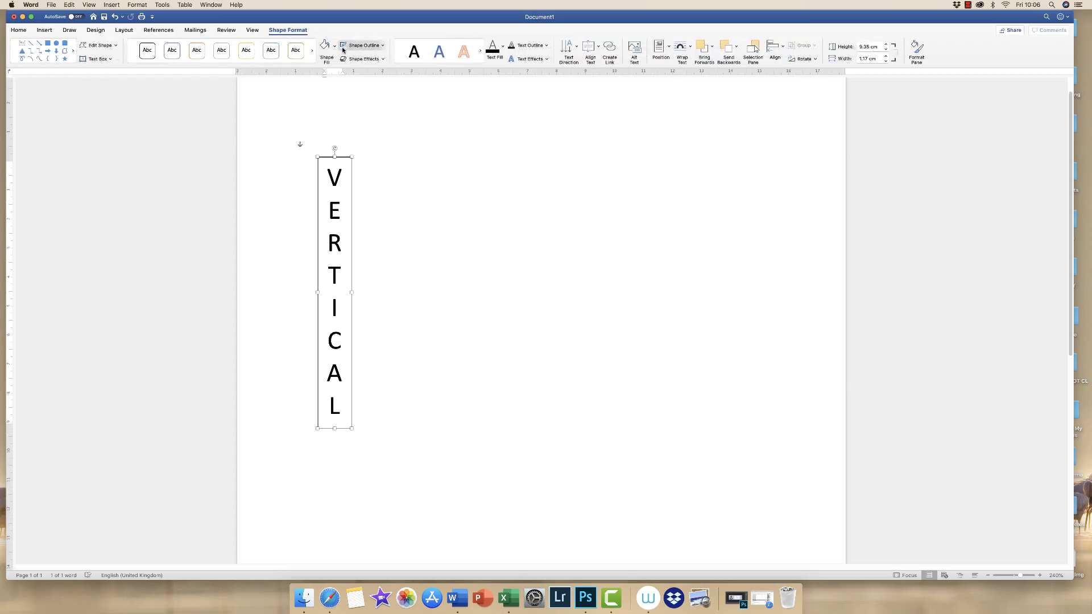
pyautogui.click(382, 46)
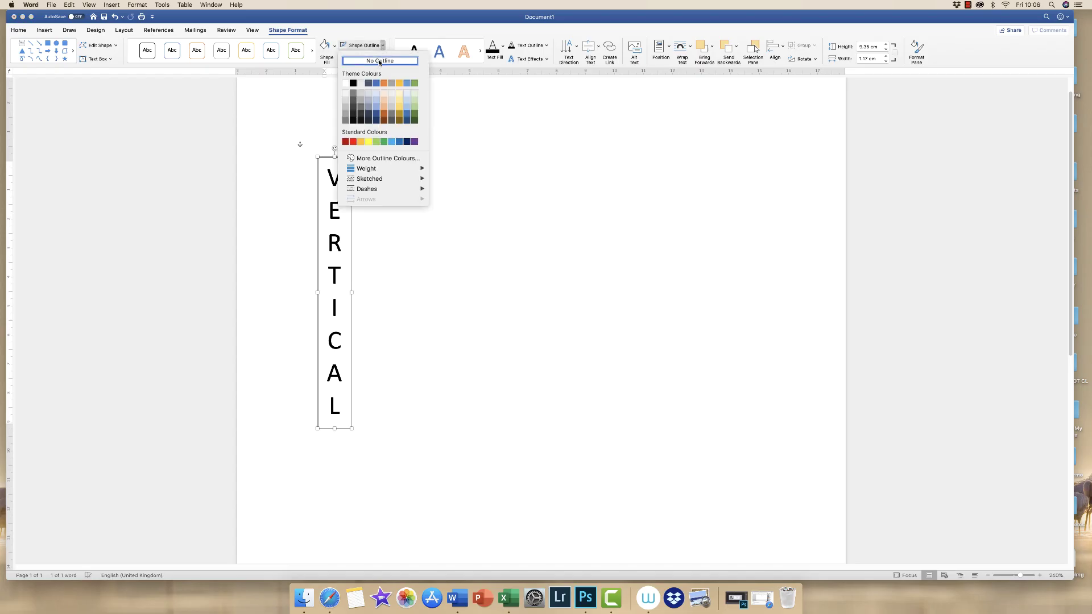
pyautogui.click(380, 61)
pyautogui.click(406, 243)
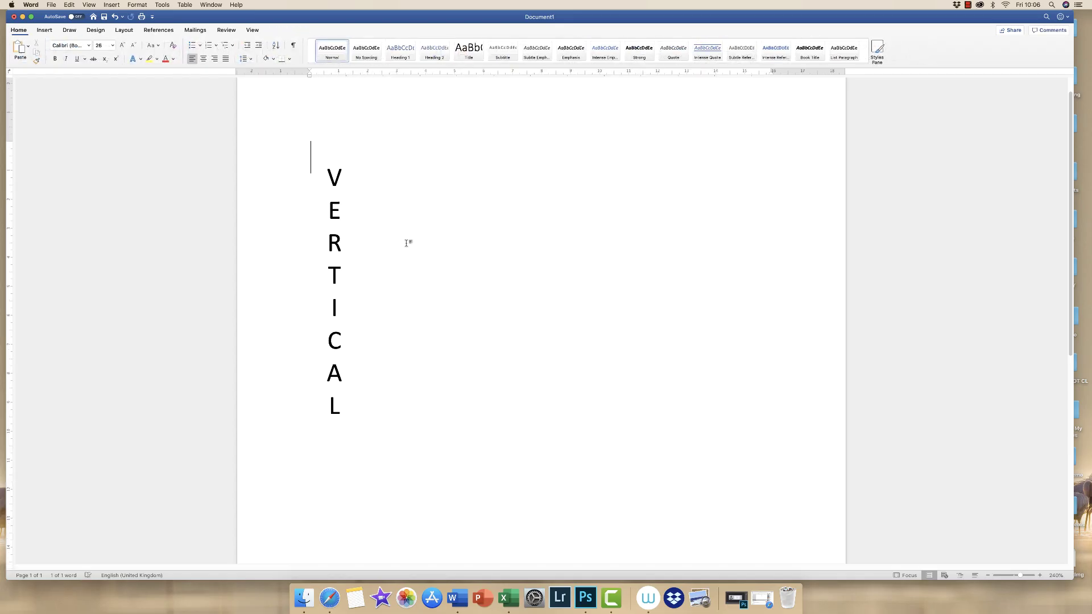
# - Open the Format Shape pane, move the text box slightly lower, and check its In Front of Text wrapping
pyautogui.click(335, 265)
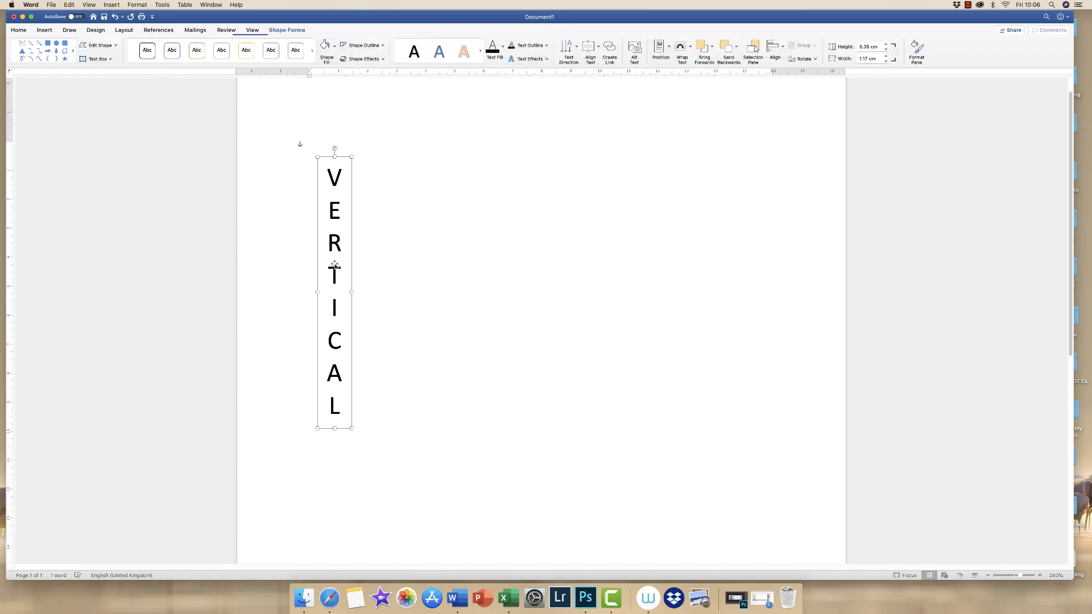
pyautogui.doubleClick(353, 257)
pyautogui.moveTo(271, 243); pyautogui.dragTo(268, 220)
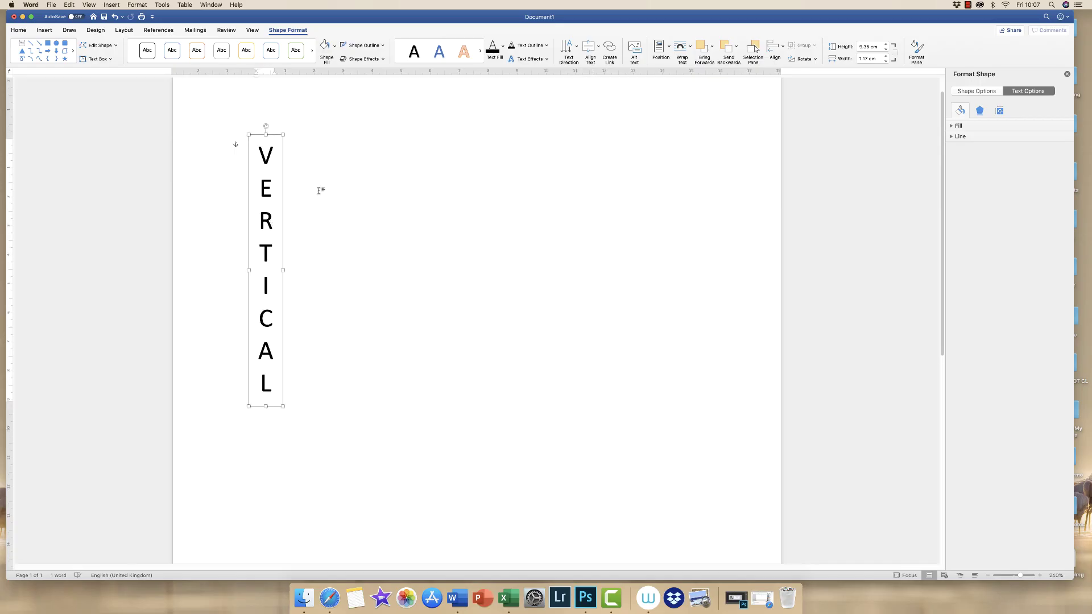
pyautogui.click(266, 197)
pyautogui.moveTo(266, 195)
pyautogui.mouseDown()
pyautogui.moveTo(311, 204)
pyautogui.moveTo(261, 193)
pyautogui.moveTo(261, 207)
pyautogui.moveTo(290, 206)
pyautogui.moveTo(258, 208)
pyautogui.mouseUp()
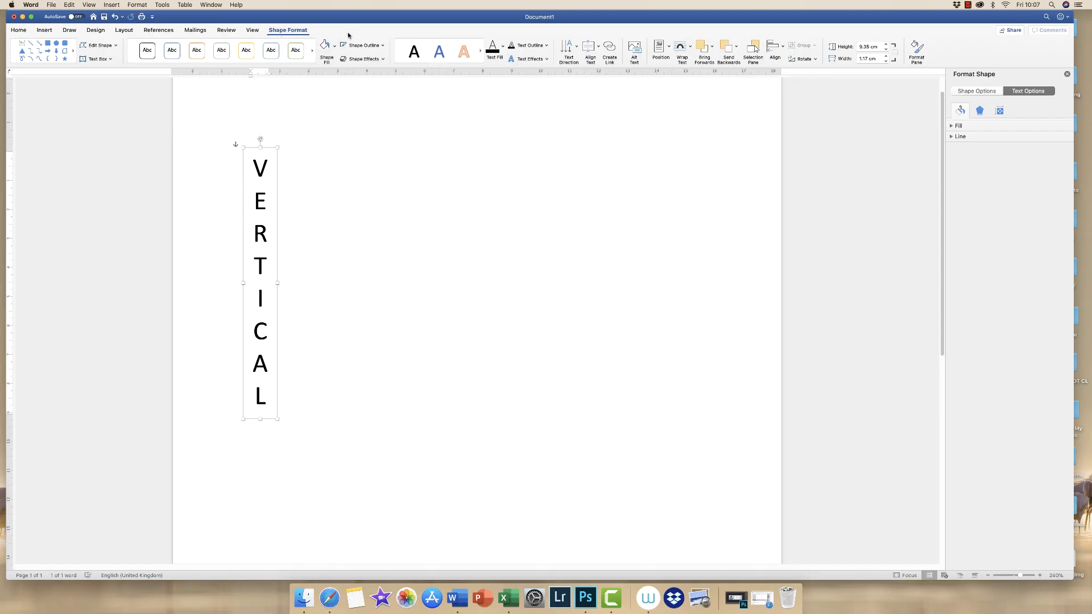
pyautogui.click(691, 49)
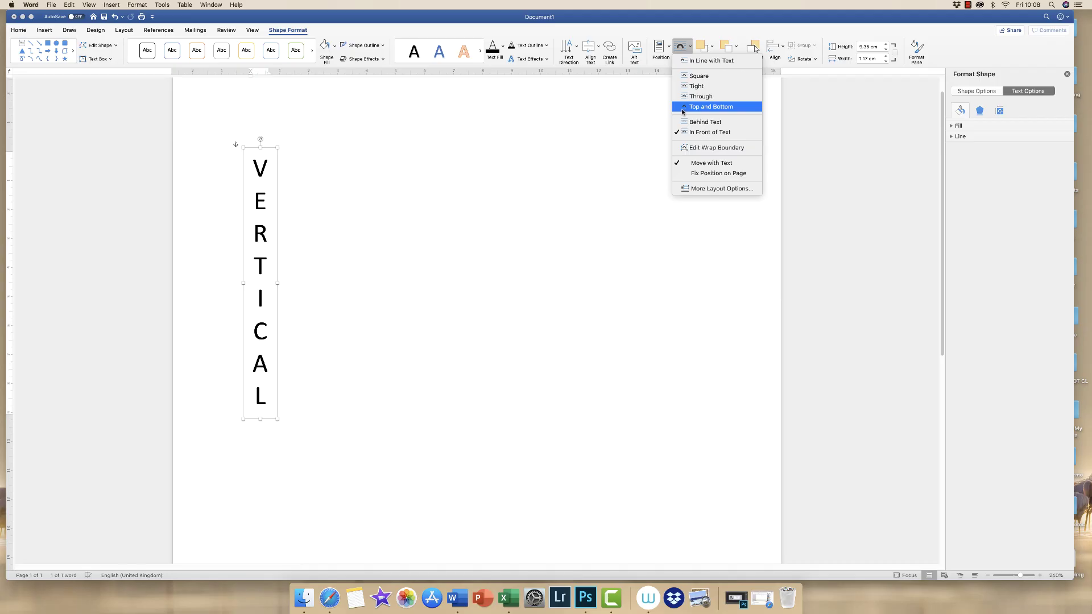
# - Give the VERTICAL letters a red text fill and an orange text outline
pyautogui.click(653, 166)
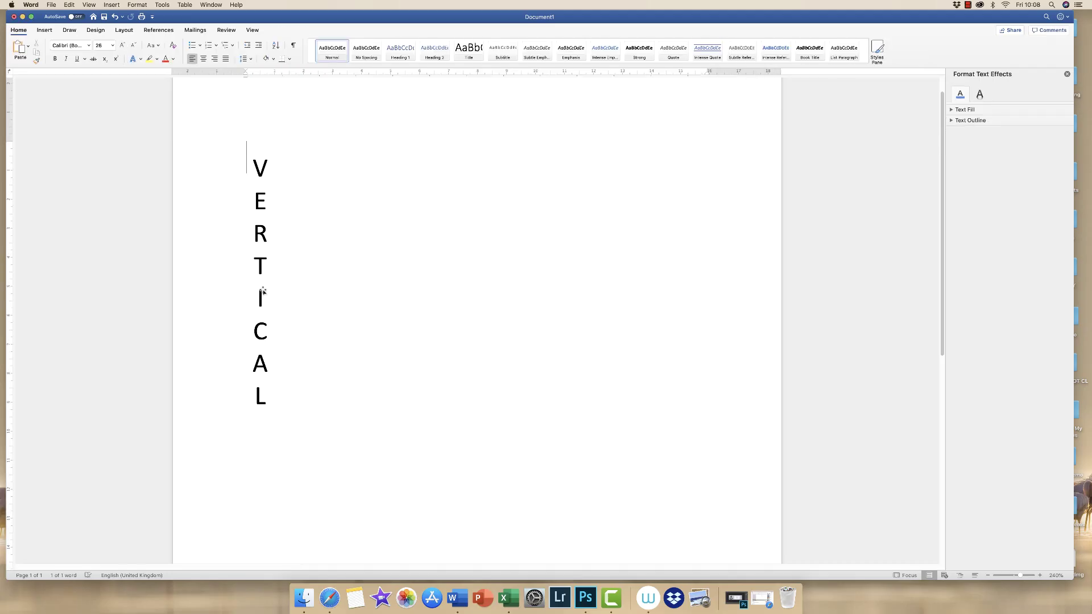
pyautogui.click(263, 397)
pyautogui.moveTo(262, 397); pyautogui.dragTo(257, 164)
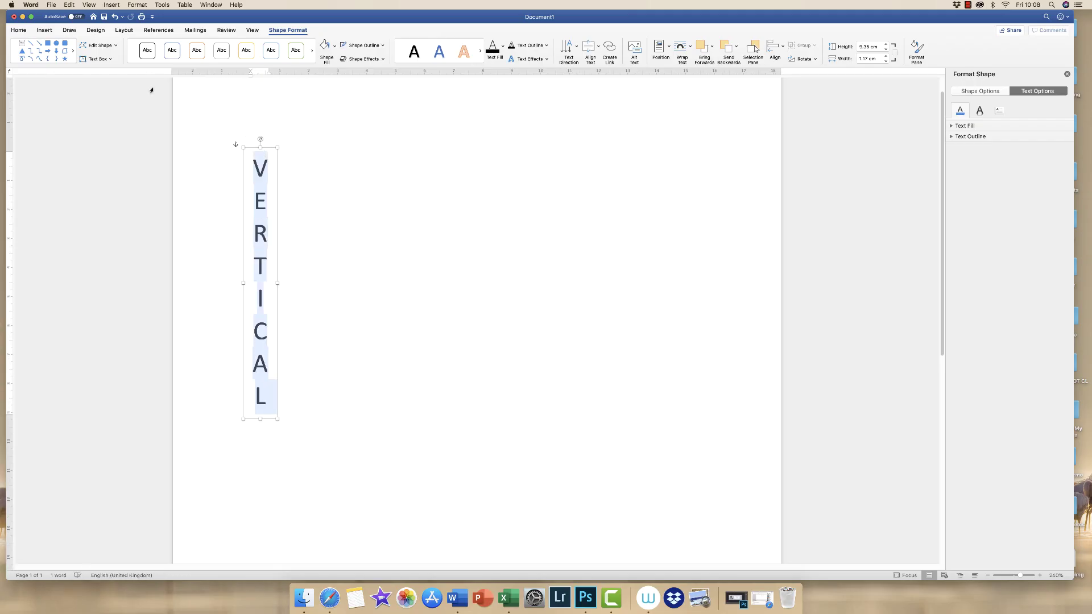
pyautogui.click(503, 46)
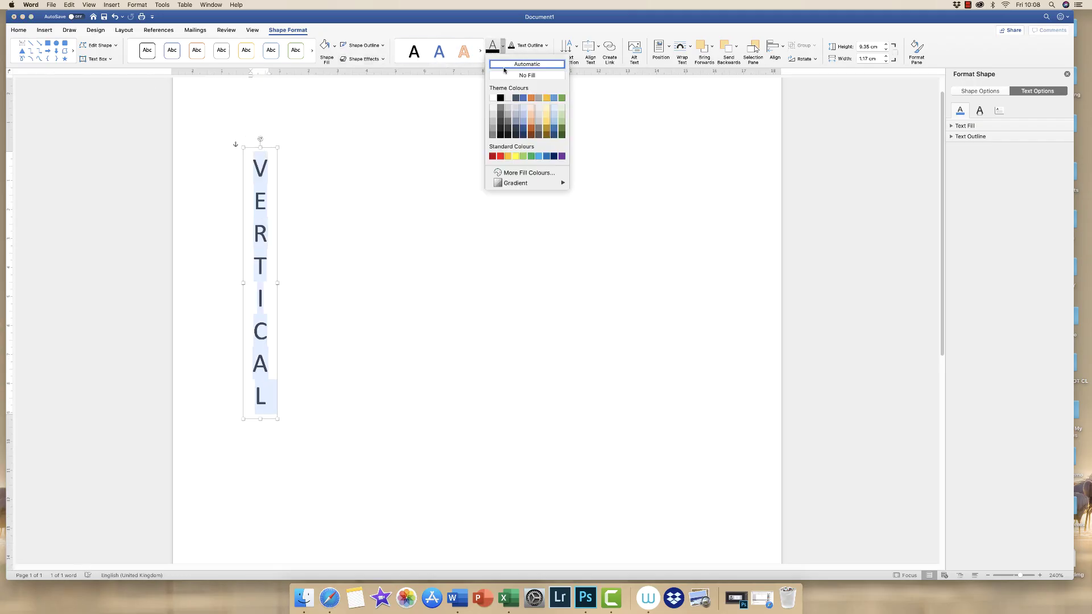
pyautogui.click(492, 157)
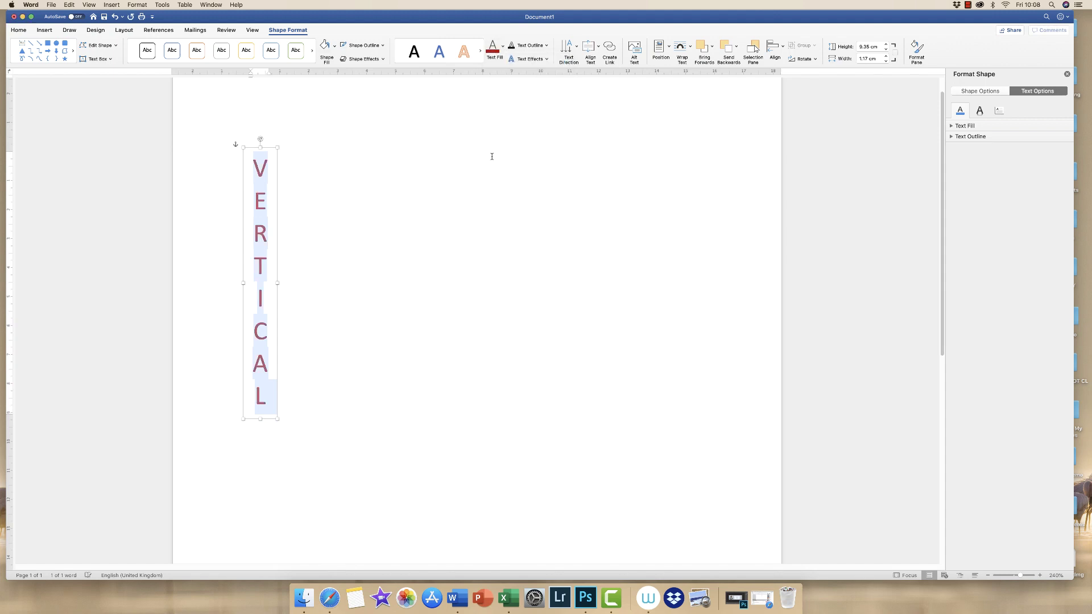
pyautogui.click(534, 59)
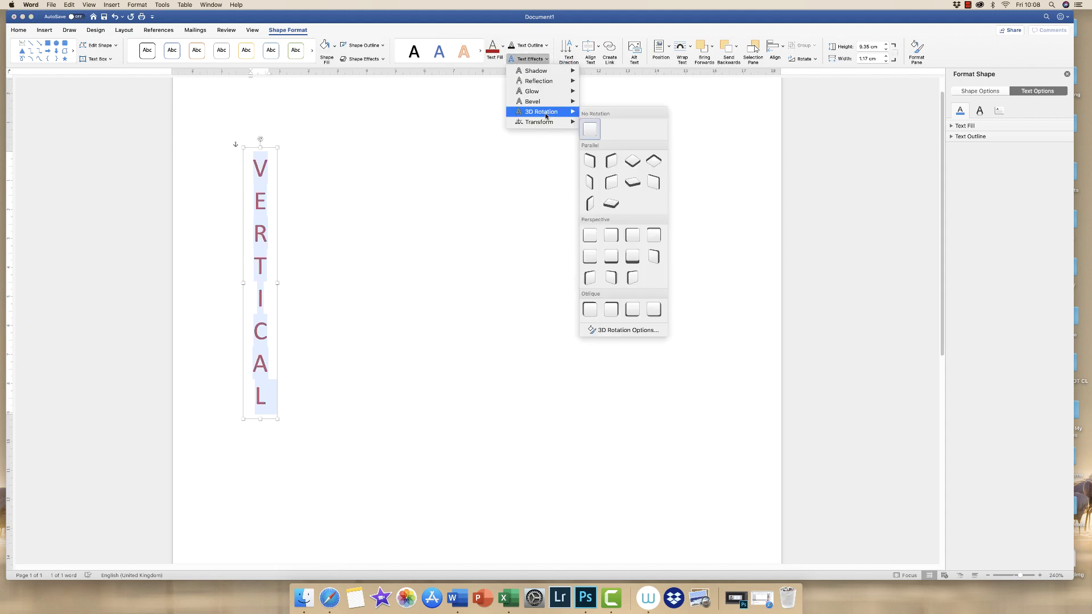
pyautogui.moveTo(535, 104)
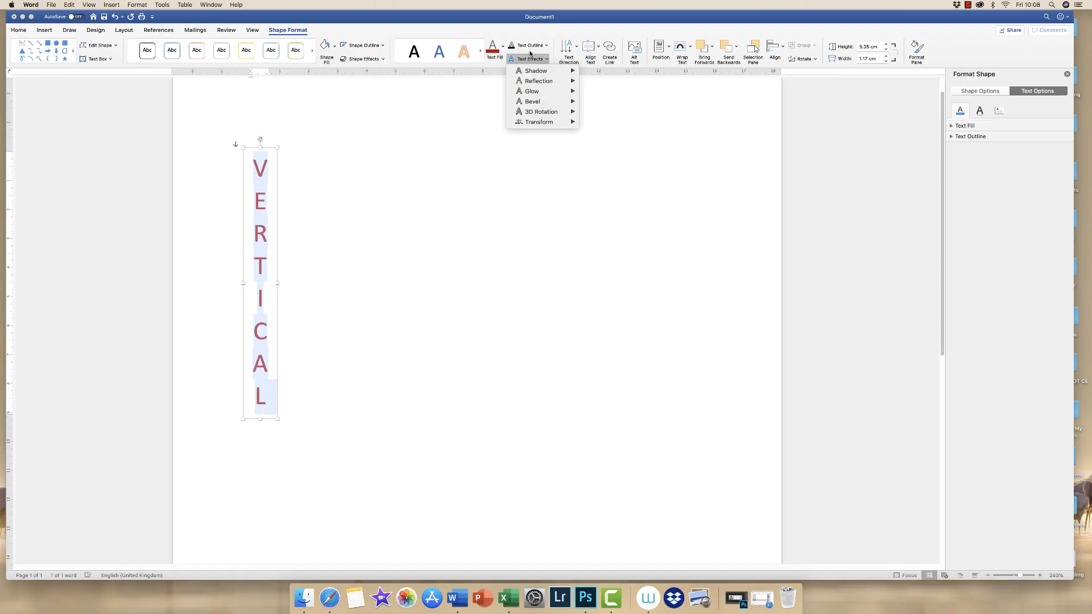
pyautogui.click(532, 47)
pyautogui.click(547, 46)
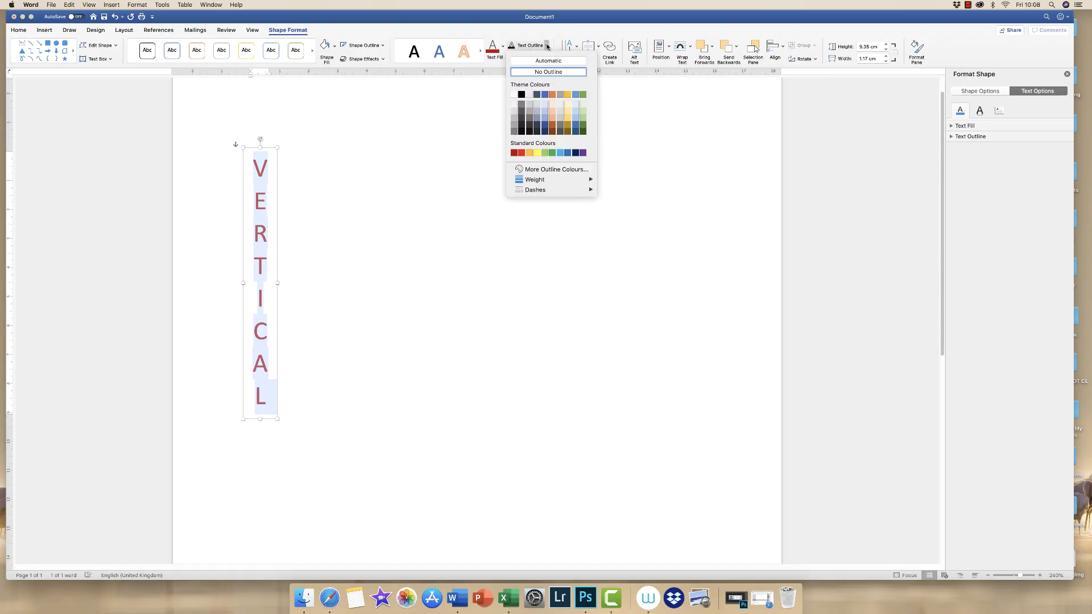
pyautogui.click(530, 153)
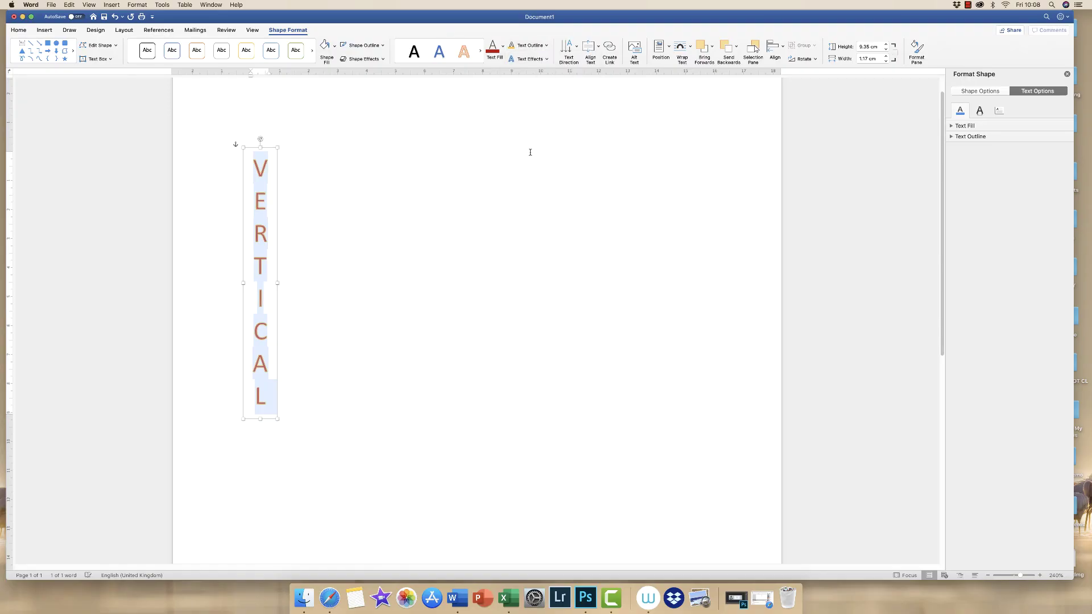
# - Zoom in to preview the coloured letters, then select the text box and zoom back out
pyautogui.click(1021, 576)
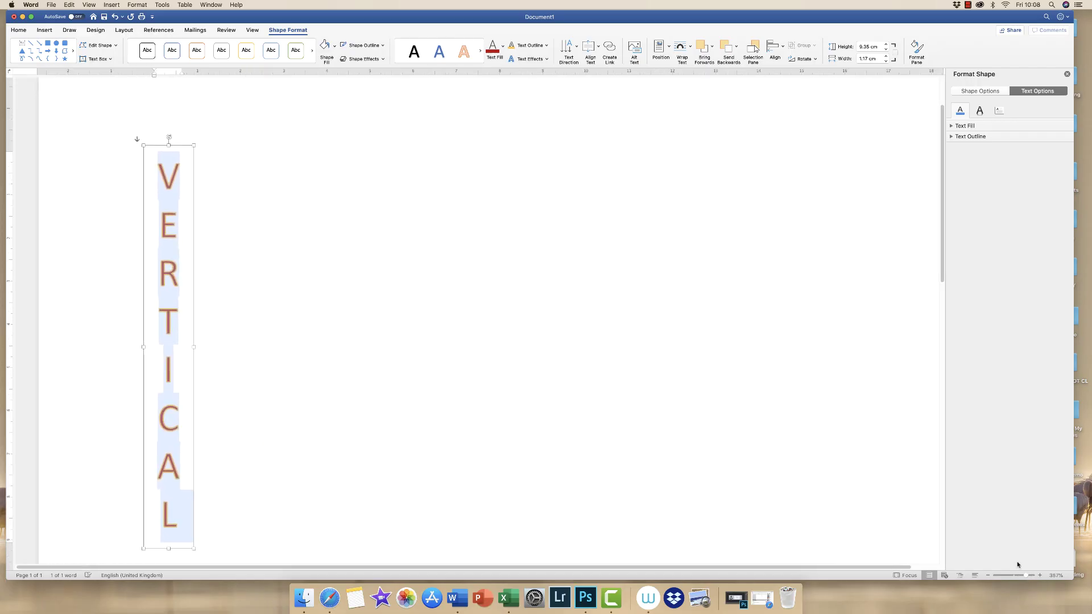
pyautogui.click(219, 180)
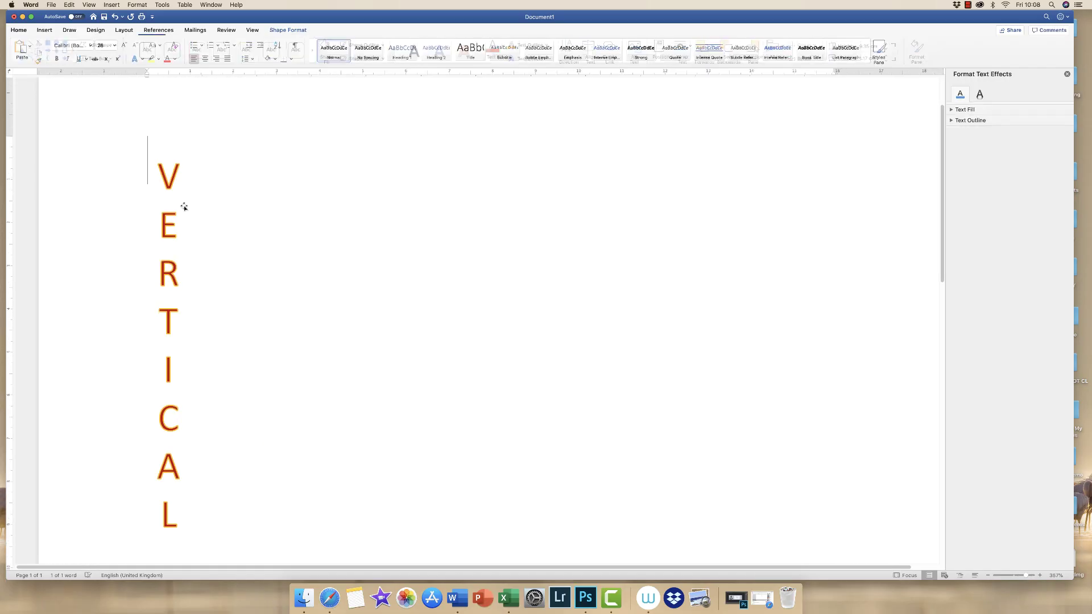
pyautogui.click(171, 238)
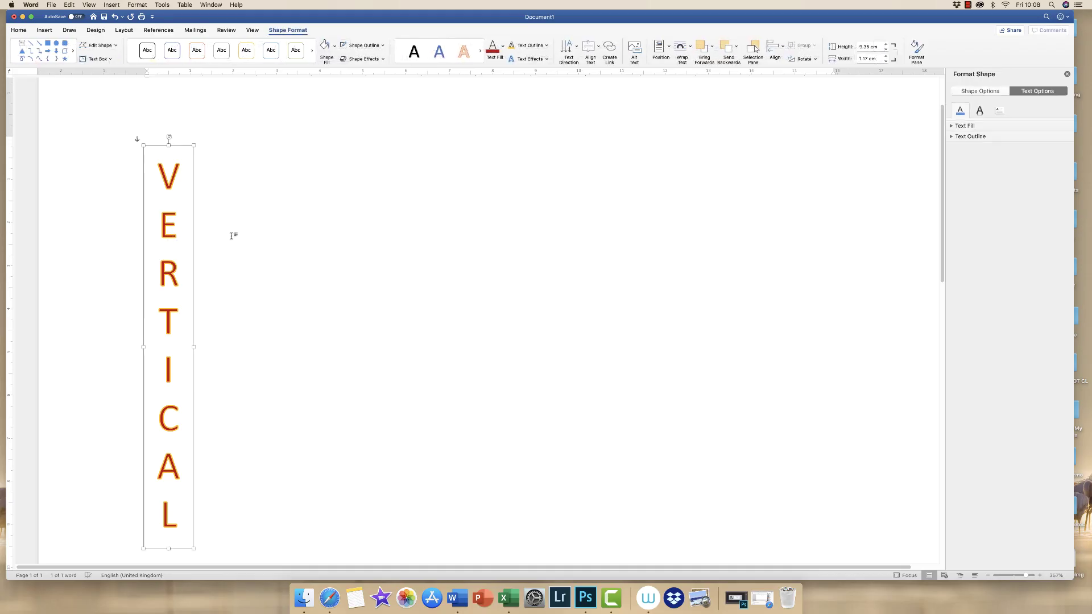
pyautogui.moveTo(1027, 575); pyautogui.dragTo(1021, 575)
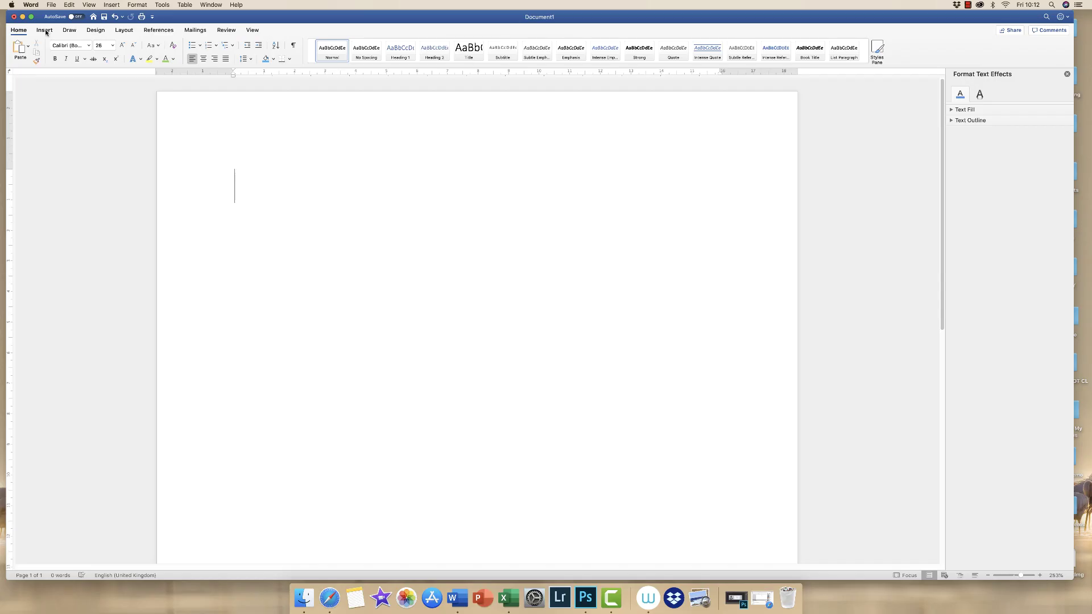
# - Insert a 1x8 table and drag its corner handle left to narrow it into a slim column
pyautogui.click(44, 30)
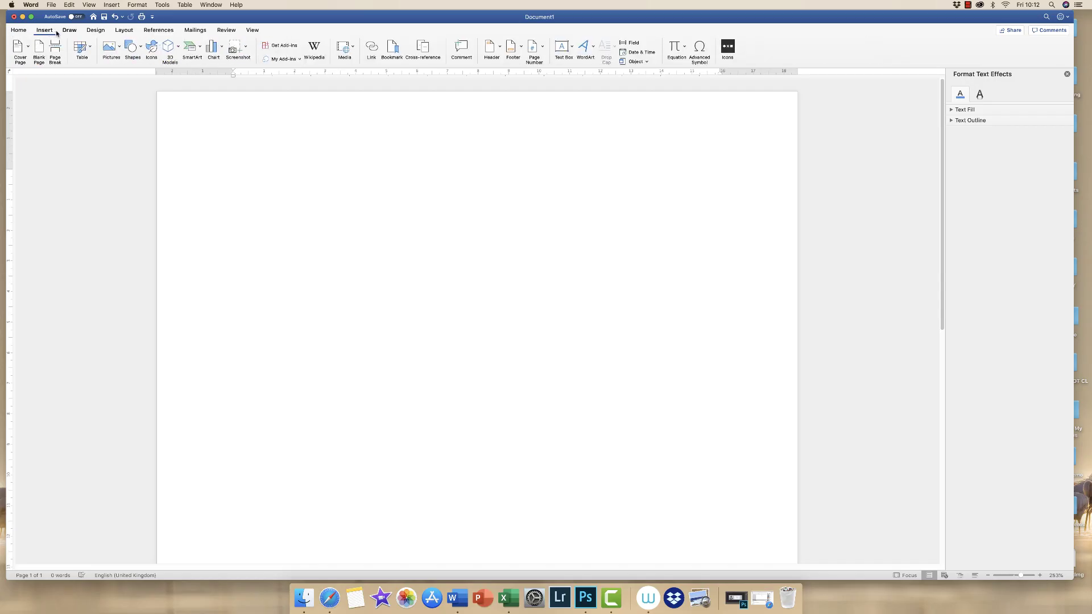
pyautogui.click(90, 50)
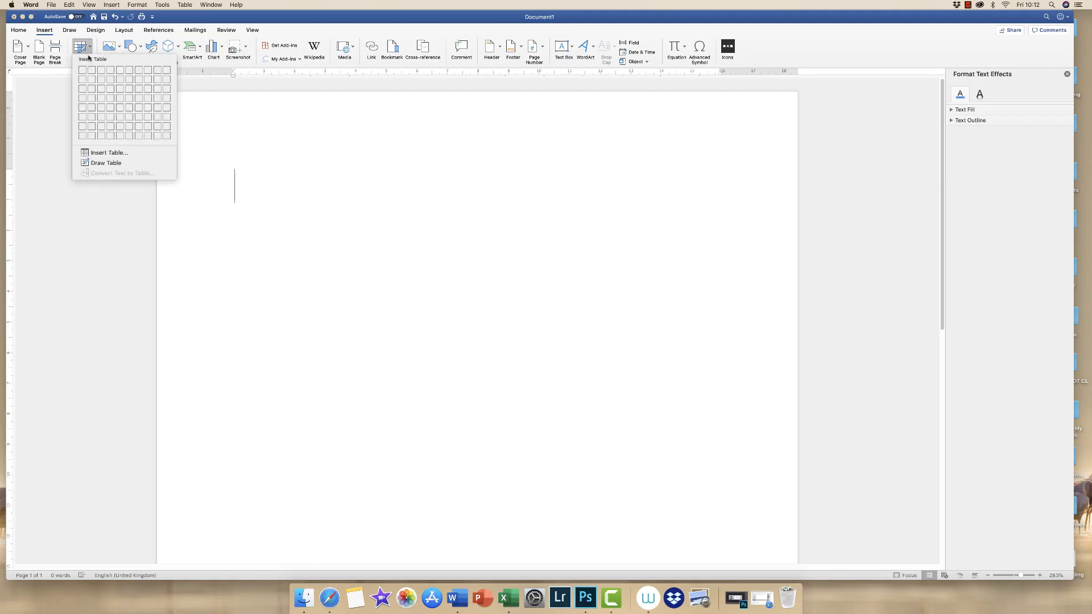
pyautogui.click(82, 137)
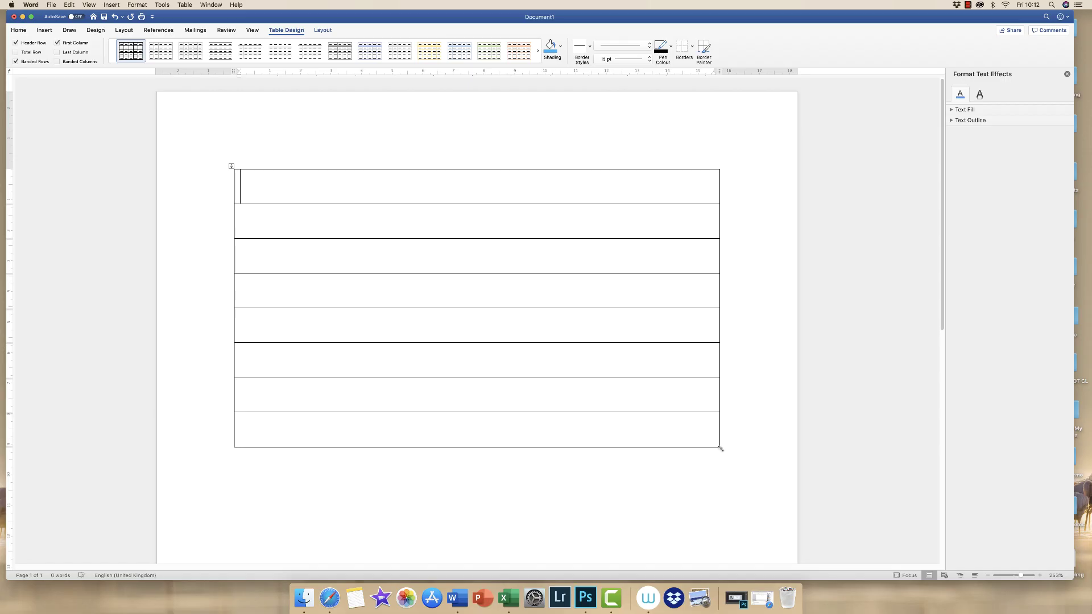
pyautogui.moveTo(719, 448); pyautogui.dragTo(249, 203)
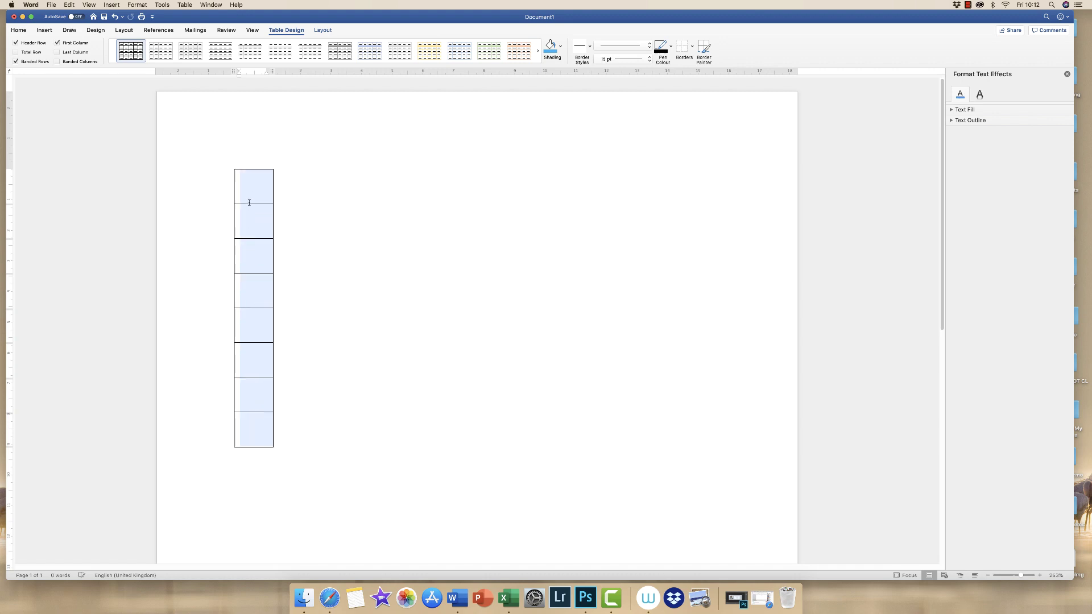
pyautogui.click(21, 31)
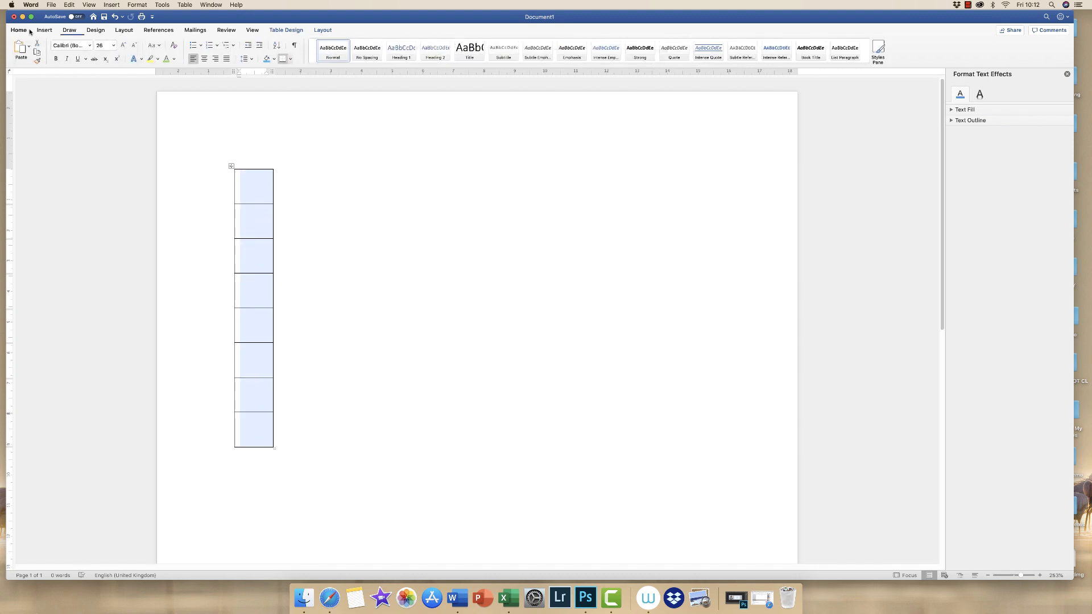
# - Centre the cell contents and type V, E, R, T, I, C, A, L, one letter per cell
pyautogui.click(204, 60)
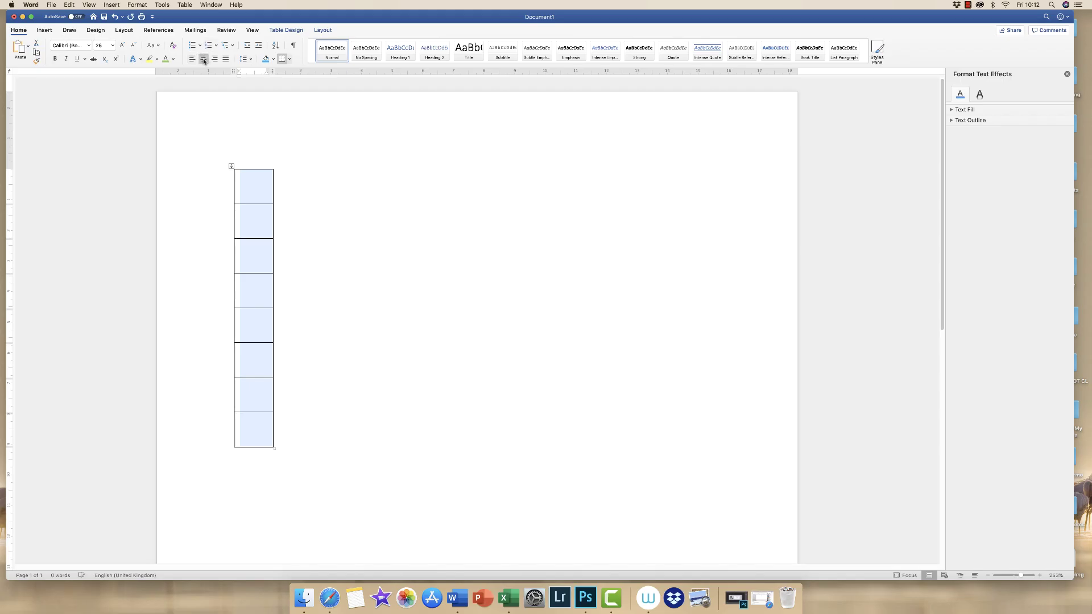
pyautogui.click(256, 190)
pyautogui.write('V')
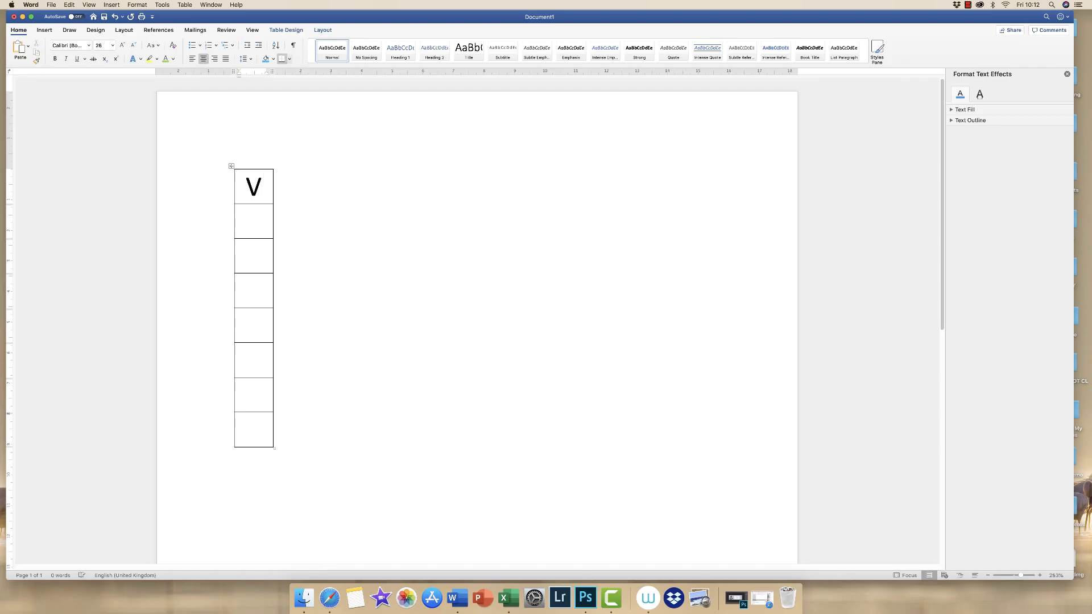
pyautogui.click(254, 221)
pyautogui.write('E')
pyautogui.click(254, 256)
pyautogui.write('R')
pyautogui.click(253, 291)
pyautogui.write('T')
pyautogui.write('I')
pyautogui.click(250, 367)
pyautogui.write('C')
pyautogui.click(250, 396)
pyautogui.write('A')
pyautogui.write('L')
# - Select the letter cells and set their font size to 28
pyautogui.hotkey('shift', 'Up')
pyautogui.hotkey('shift', 'Up')
pyautogui.hotkey('shift', 'Up')
pyautogui.hotkey('shift', 'Up')
pyautogui.hotkey('shift', 'Up')
pyautogui.hotkey('shift', 'Up')
pyautogui.hotkey('shift', 'Up')
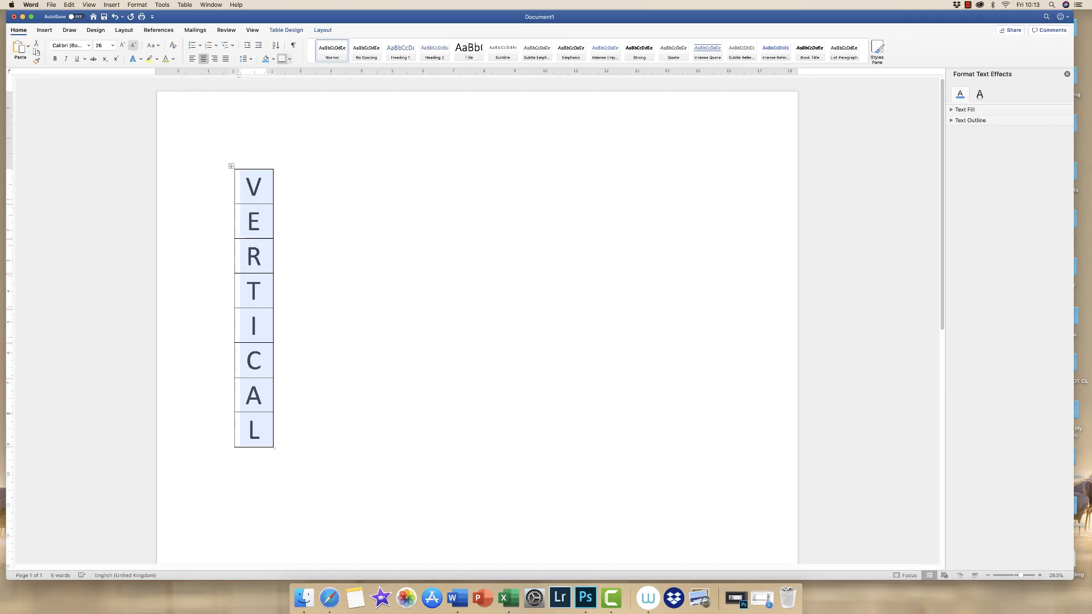
pyautogui.click(122, 45)
pyautogui.click(122, 45)
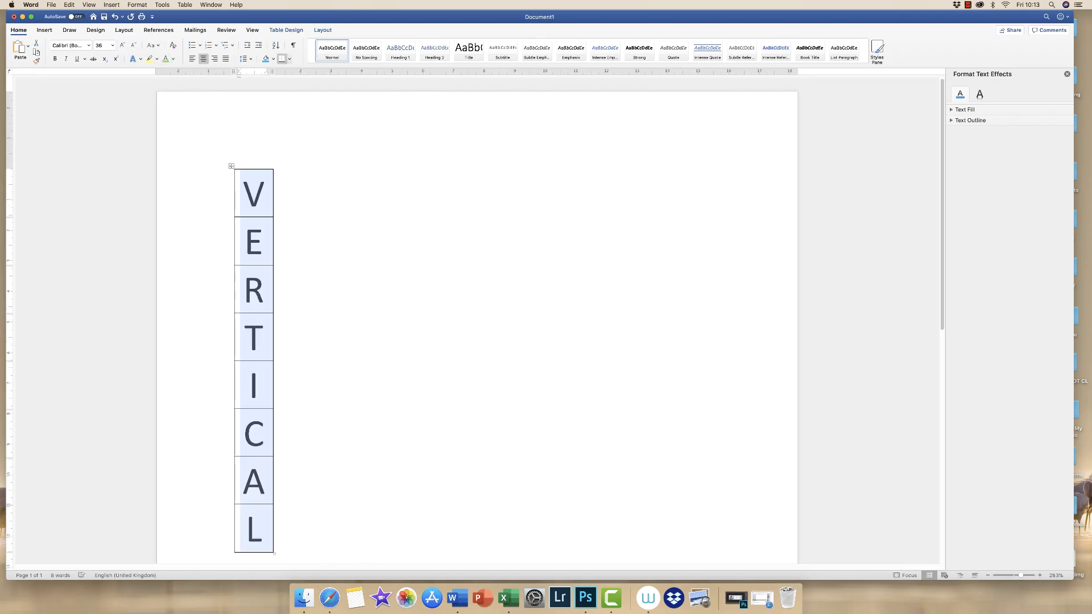
pyautogui.click(133, 45)
pyautogui.click(133, 45)
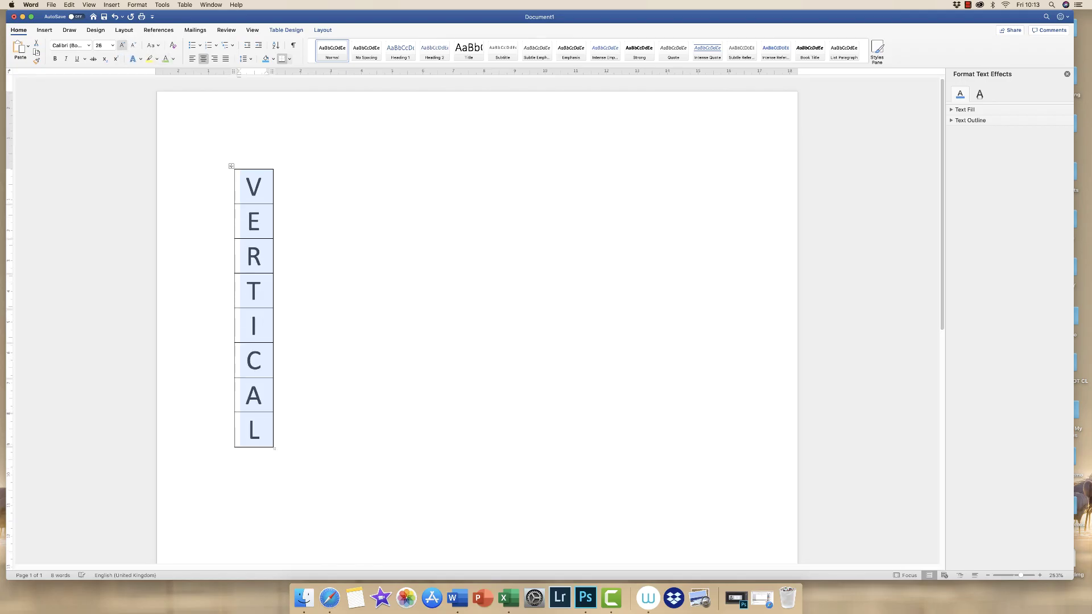
pyautogui.click(122, 45)
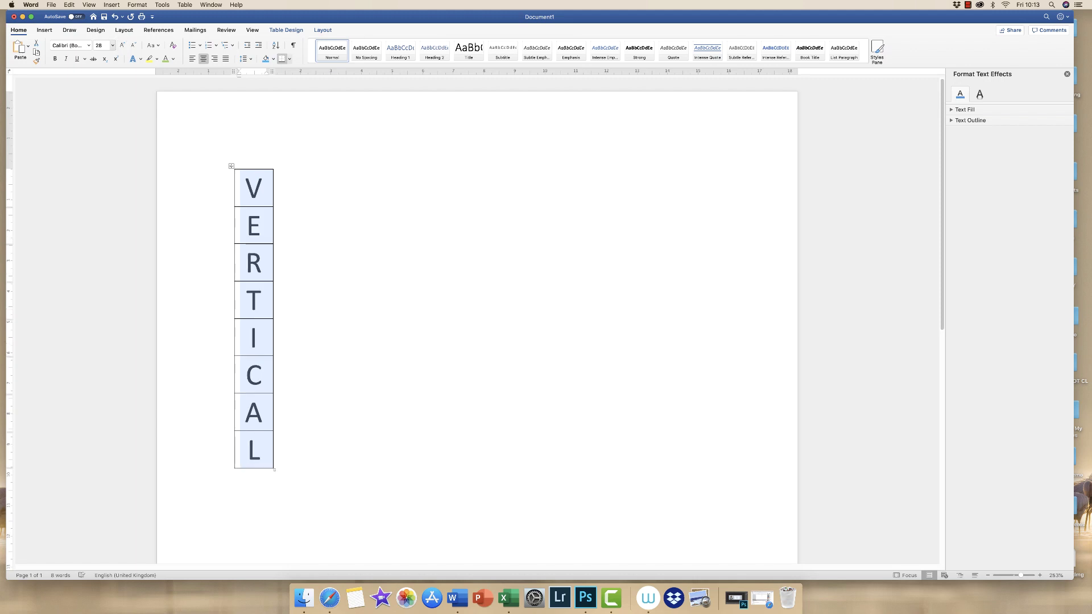
pyautogui.click(112, 45)
pyautogui.click(113, 46)
pyautogui.click(316, 296)
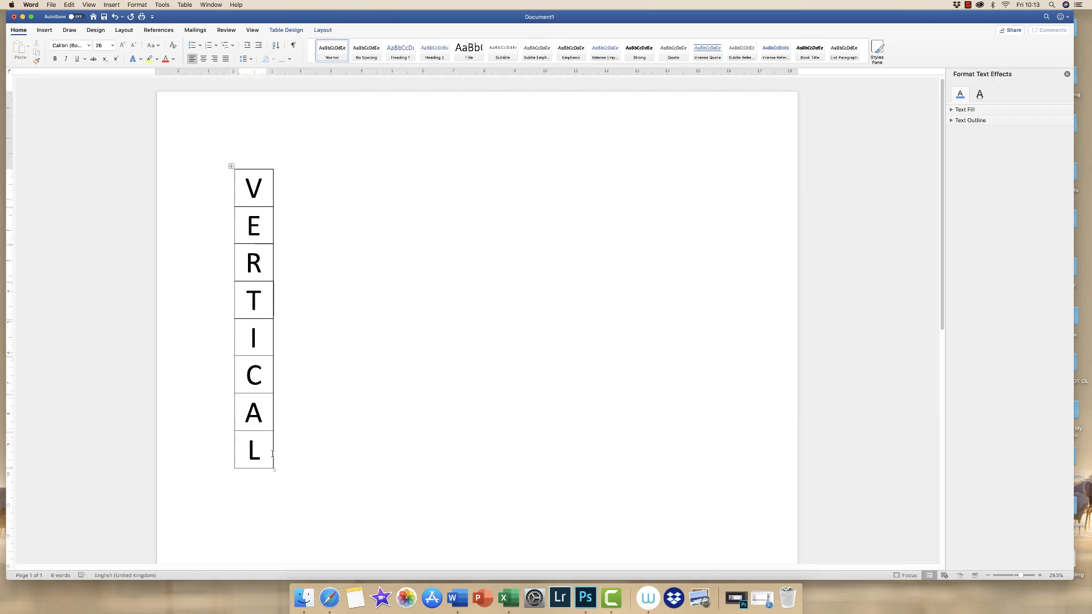
# - Select the whole table and apply No Border from the Table Design Borders list
pyautogui.moveTo(258, 447); pyautogui.dragTo(256, 185)
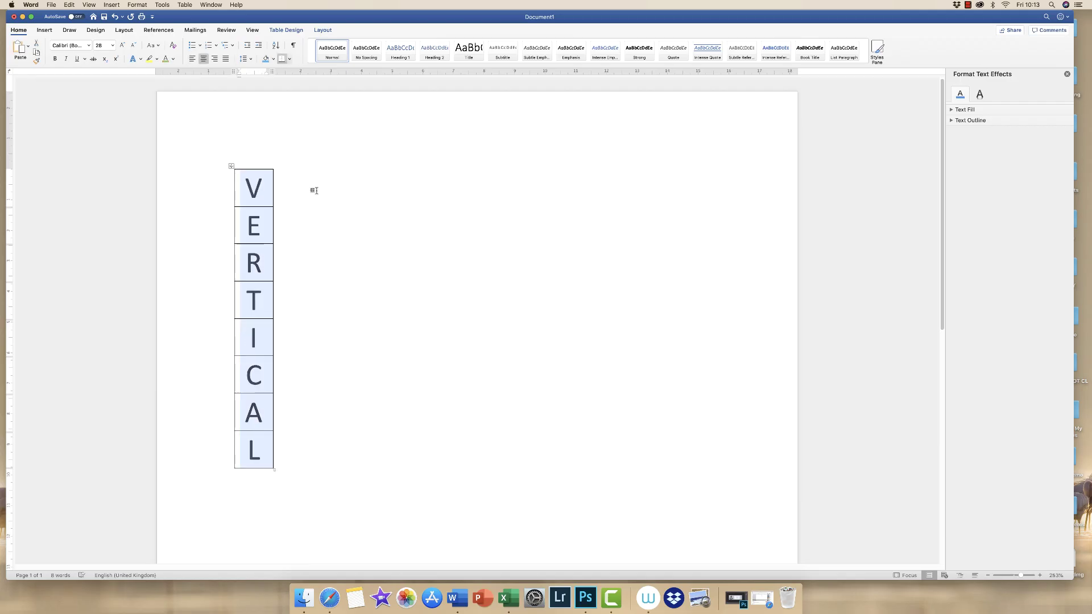
pyautogui.click(244, 169)
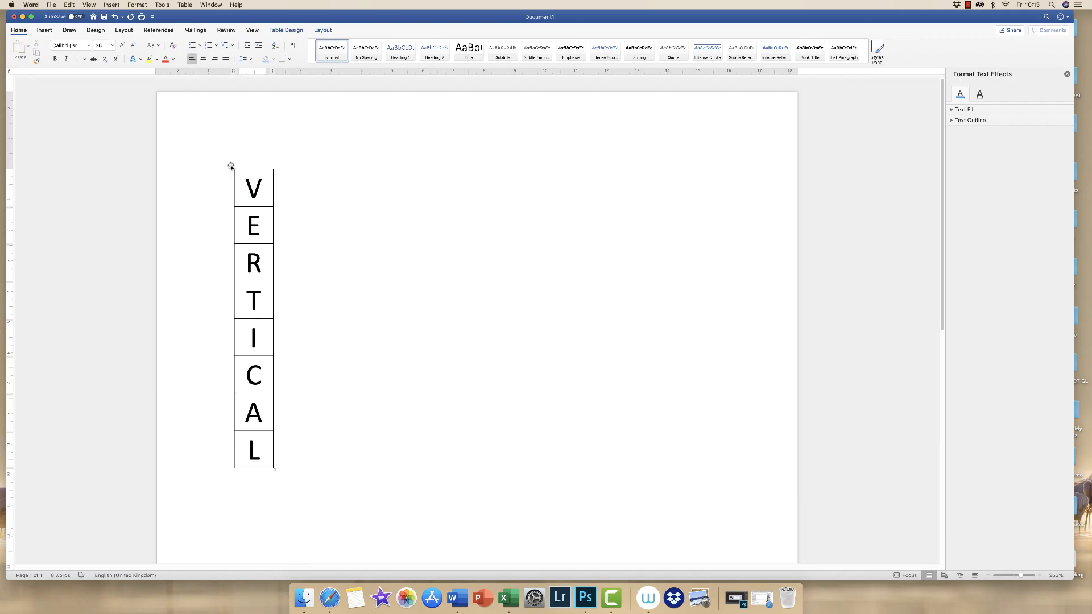
pyautogui.click(229, 166)
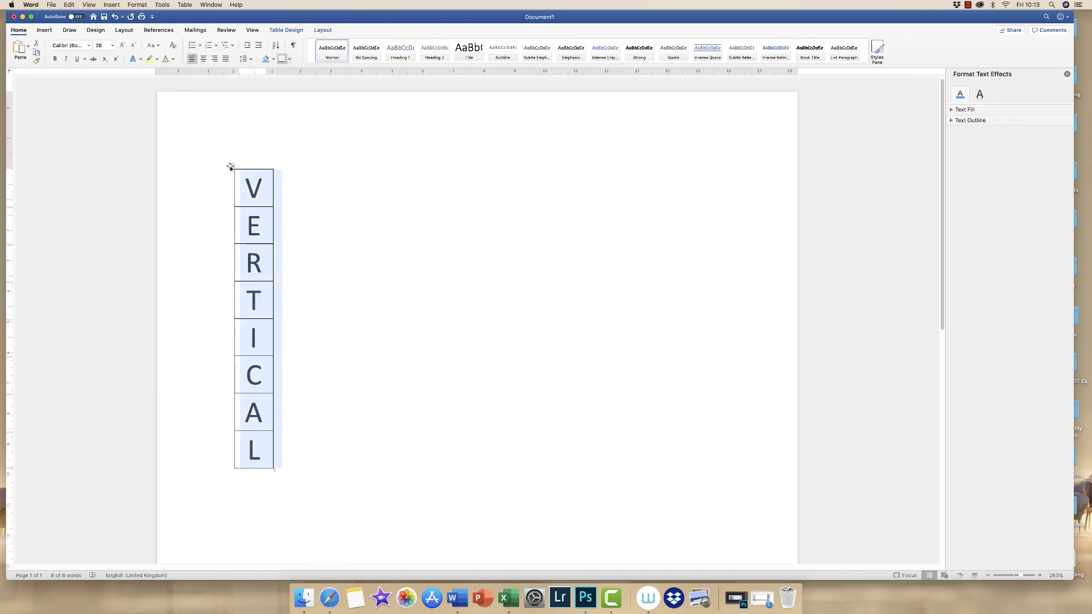
pyautogui.click(295, 31)
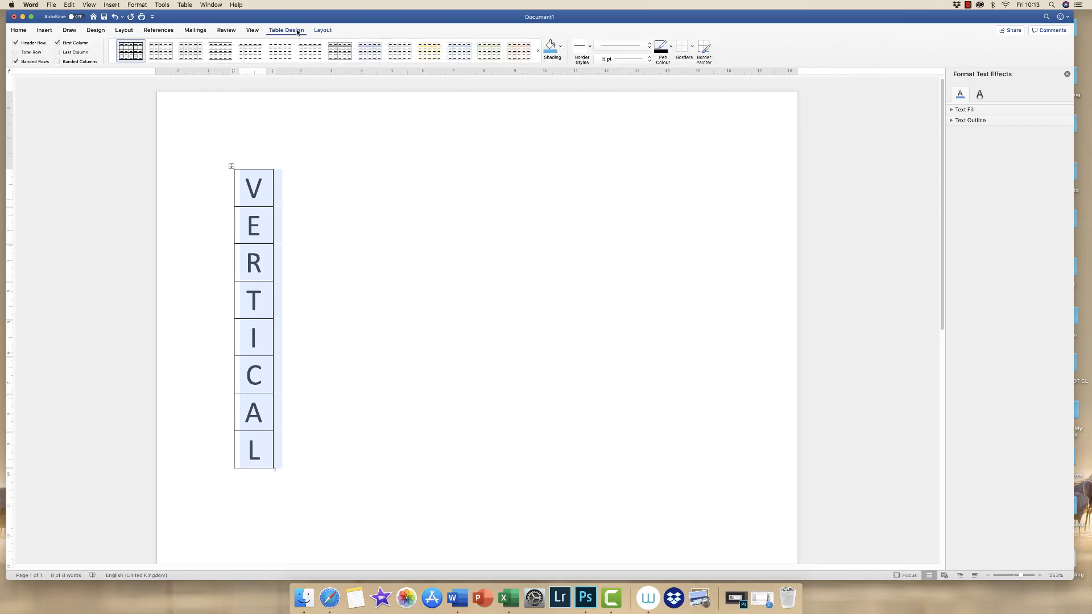
pyautogui.click(692, 48)
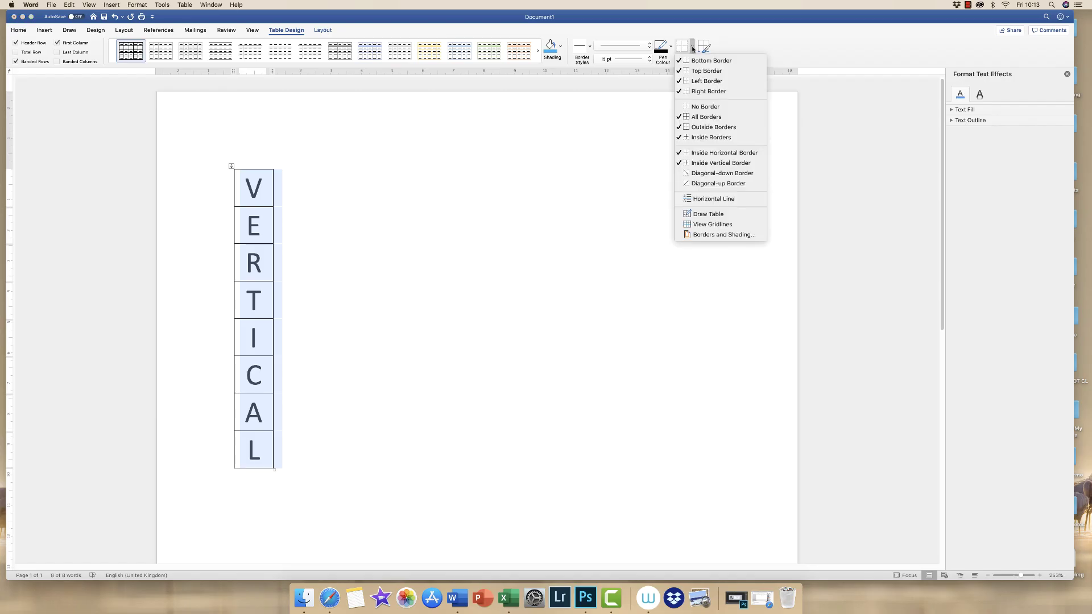
pyautogui.click(705, 106)
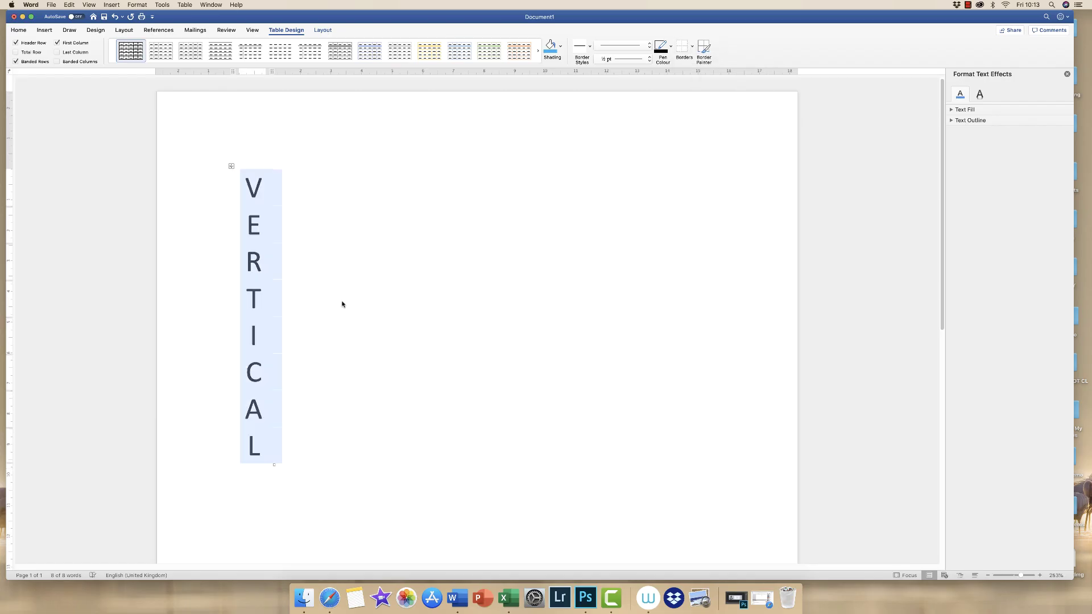
pyautogui.click(343, 304)
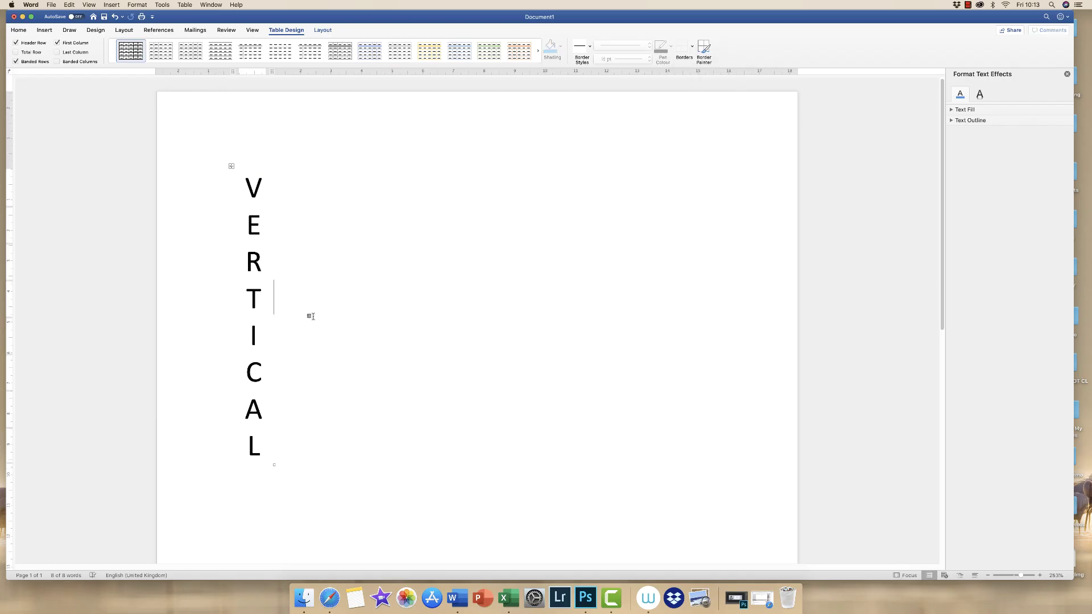
# - Shade the entire VERTICAL table dark red
pyautogui.click(231, 166)
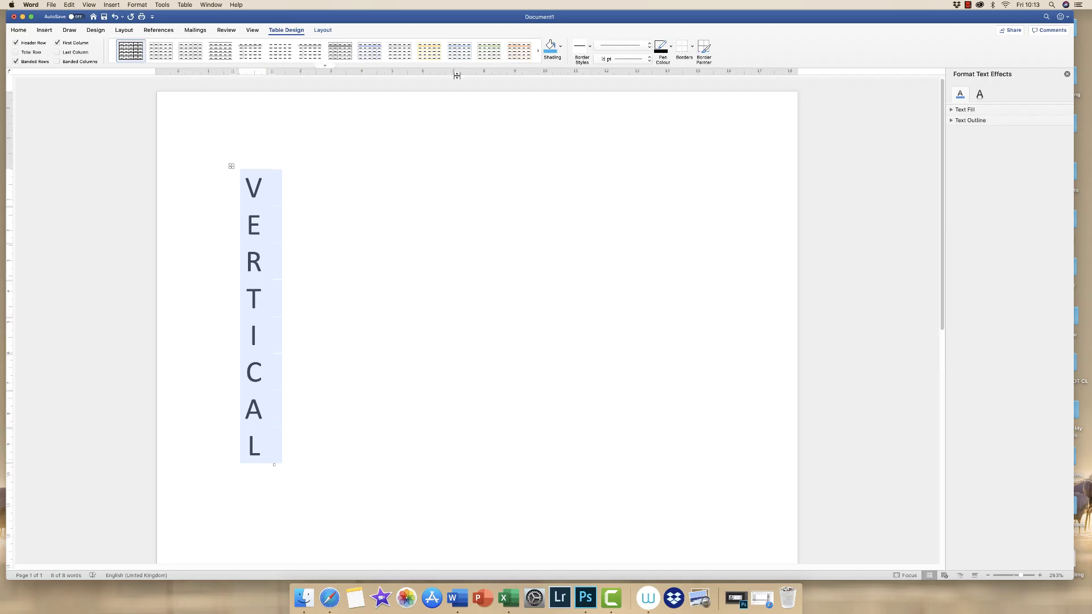
pyautogui.click(561, 47)
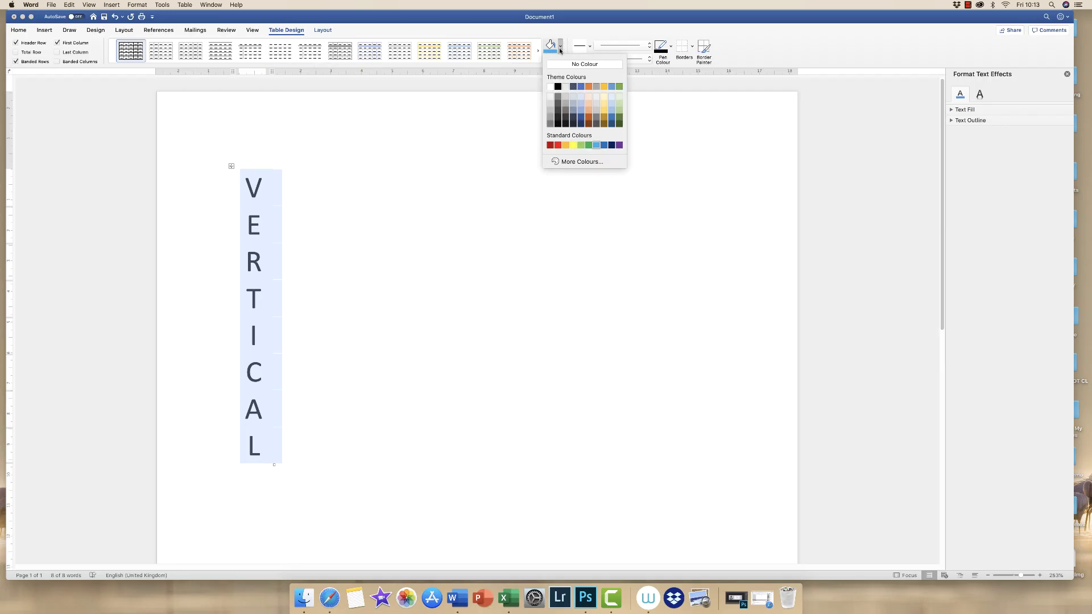
pyautogui.click(550, 146)
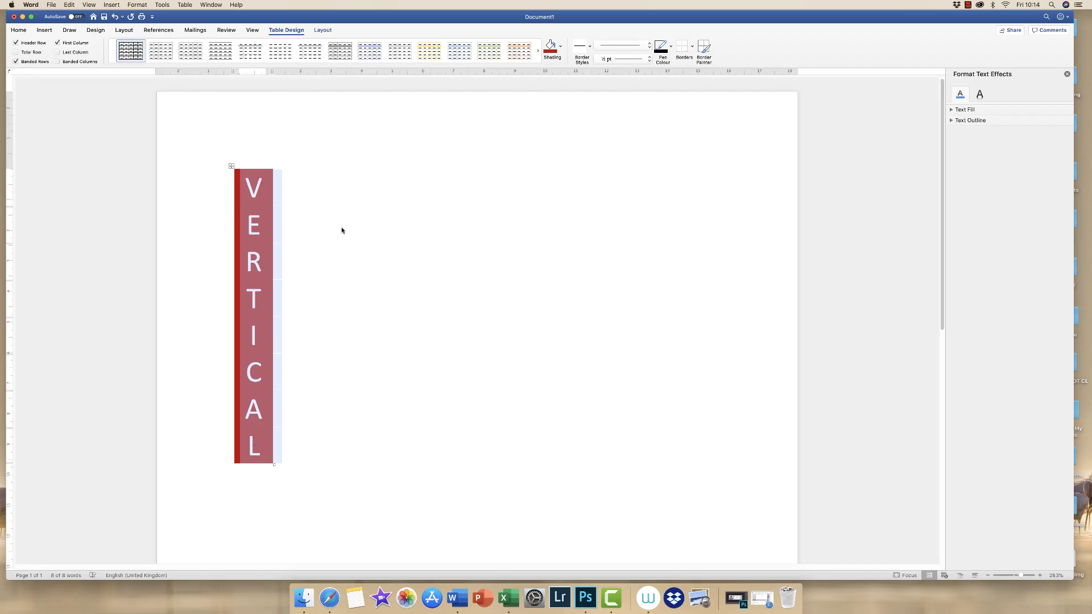
# - Shade the R cell yellow instead
pyautogui.click(231, 227)
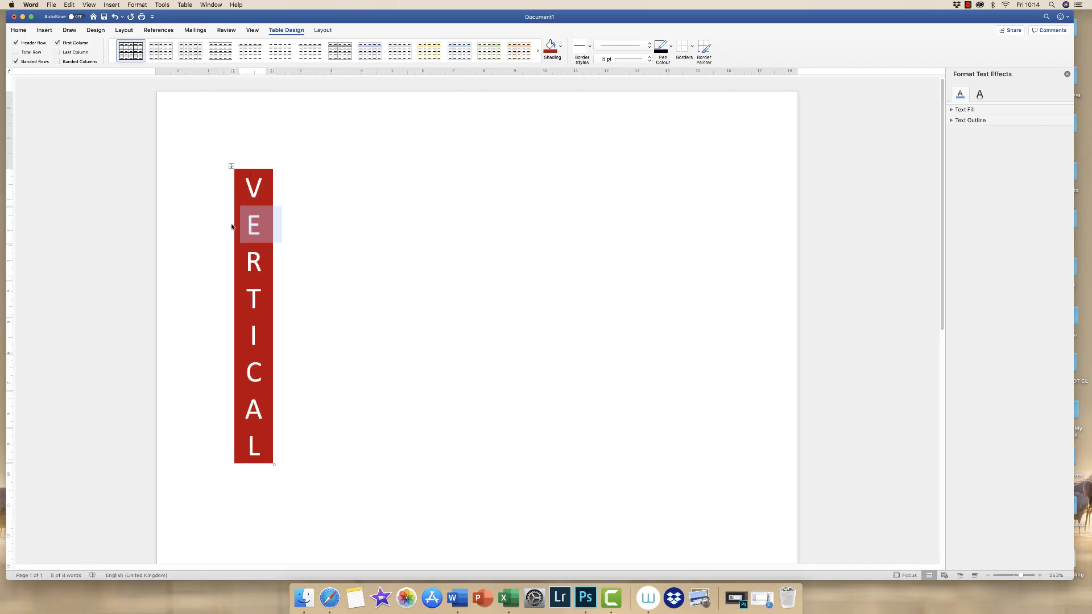
pyautogui.doubleClick(256, 260)
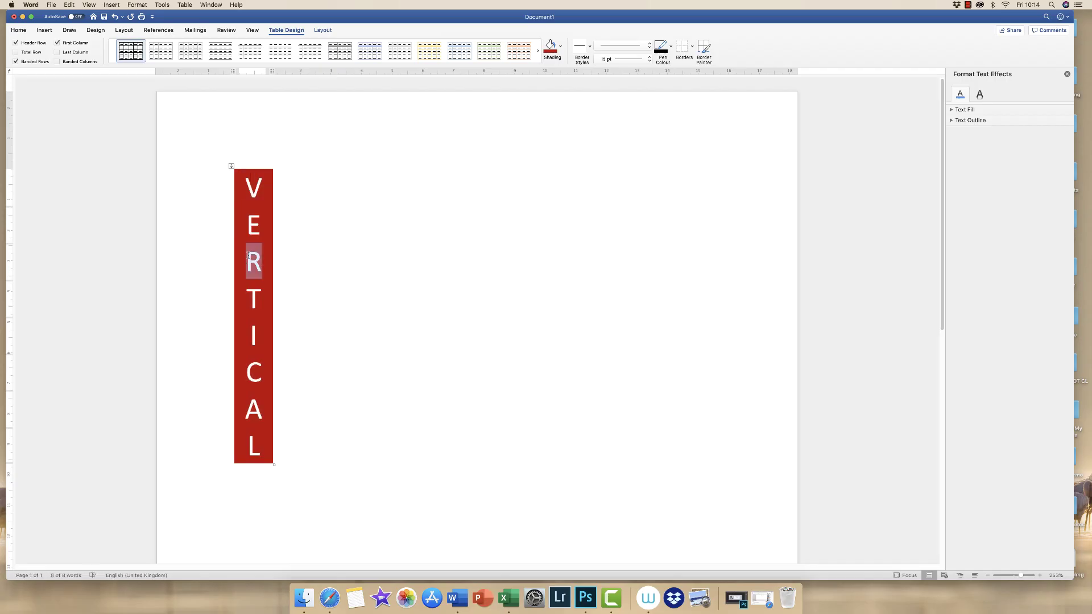
pyautogui.click(561, 51)
pyautogui.click(580, 145)
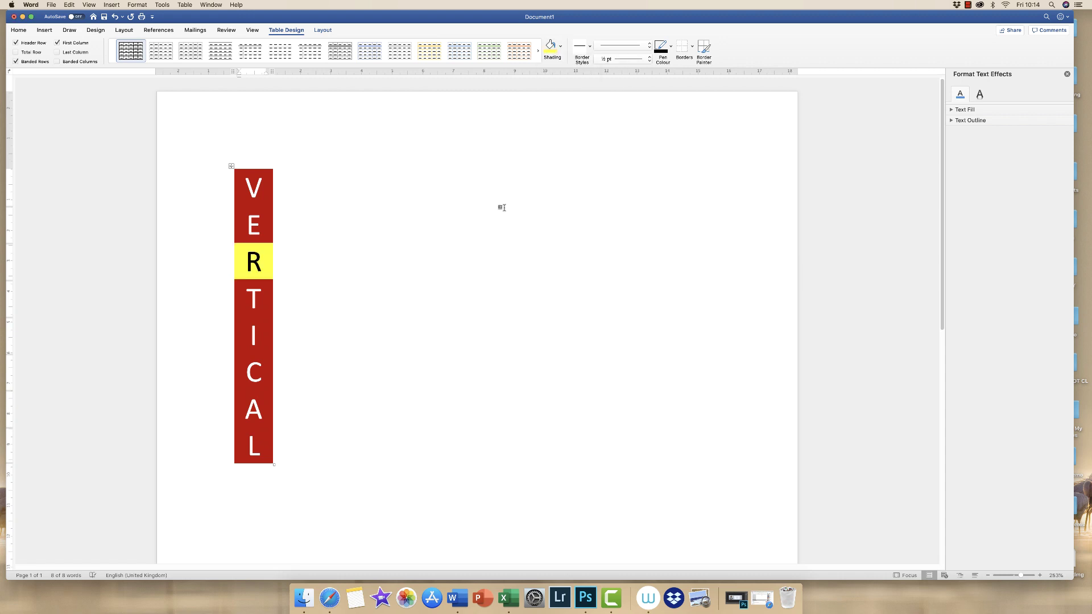
pyautogui.click(378, 287)
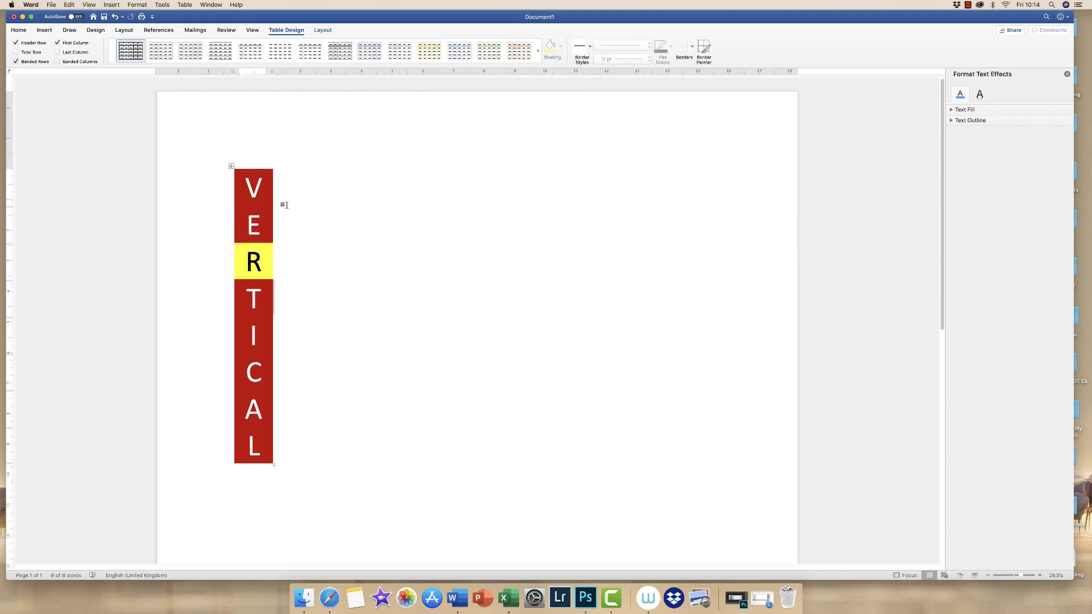
# - Colour the top letter V green and nudge the table's resize handle
pyautogui.doubleClick(254, 189)
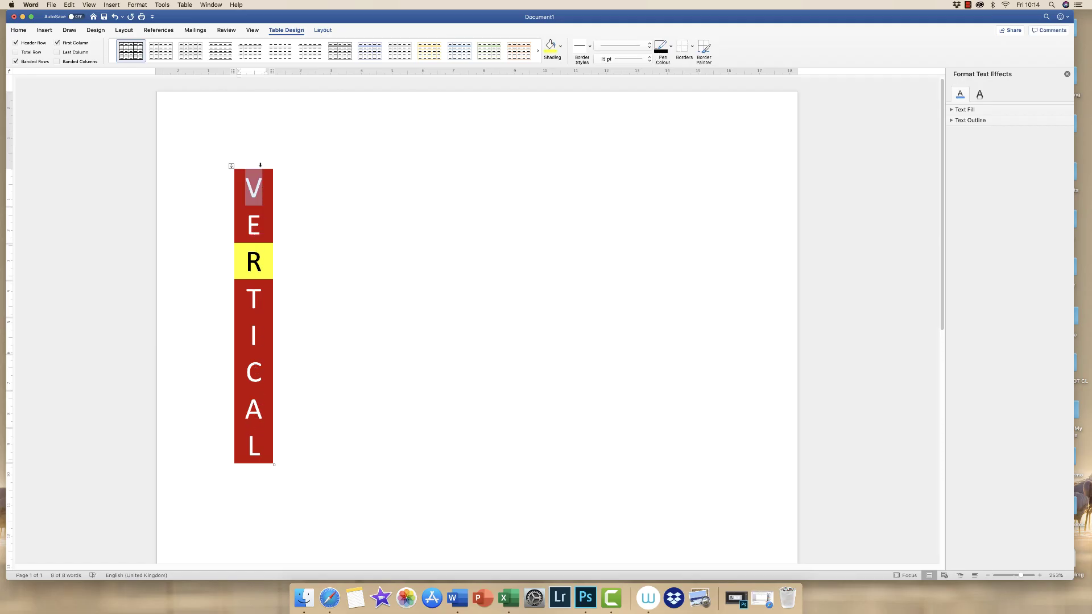
pyautogui.click(19, 30)
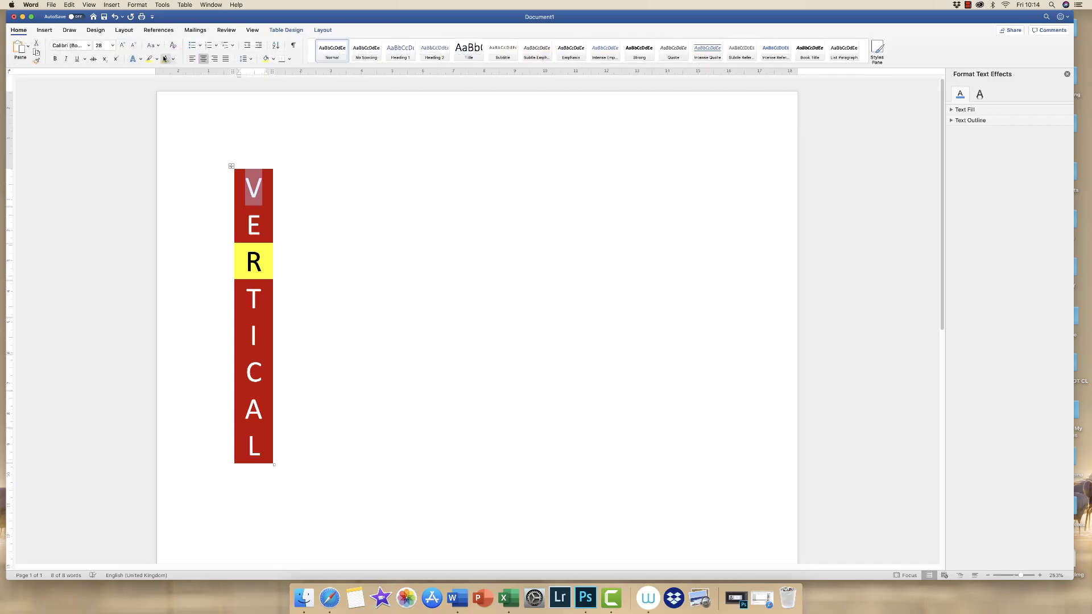
pyautogui.click(174, 60)
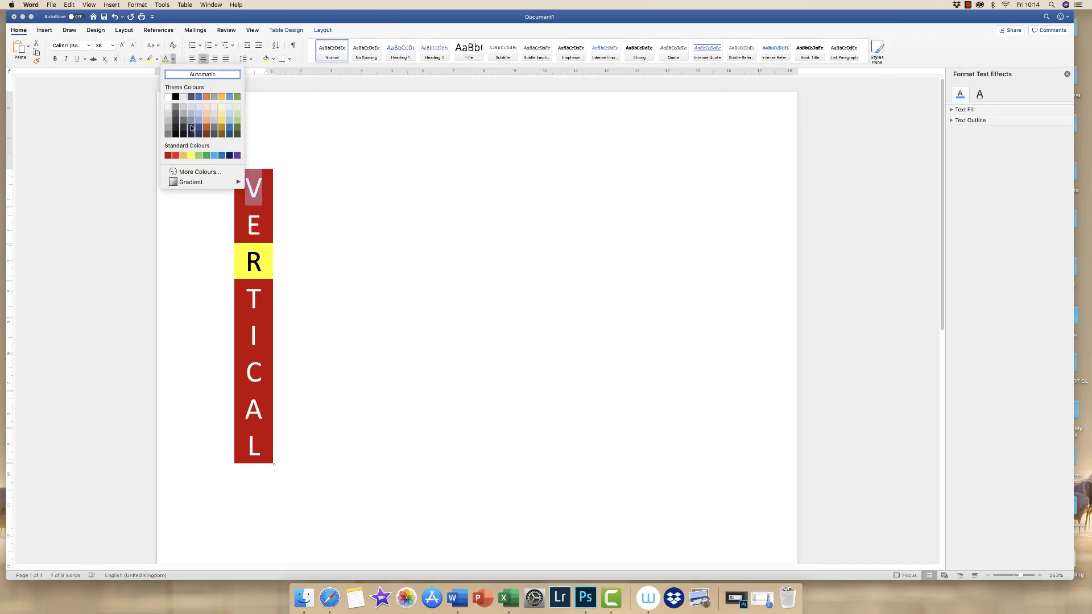
pyautogui.click(207, 158)
pyautogui.click(320, 203)
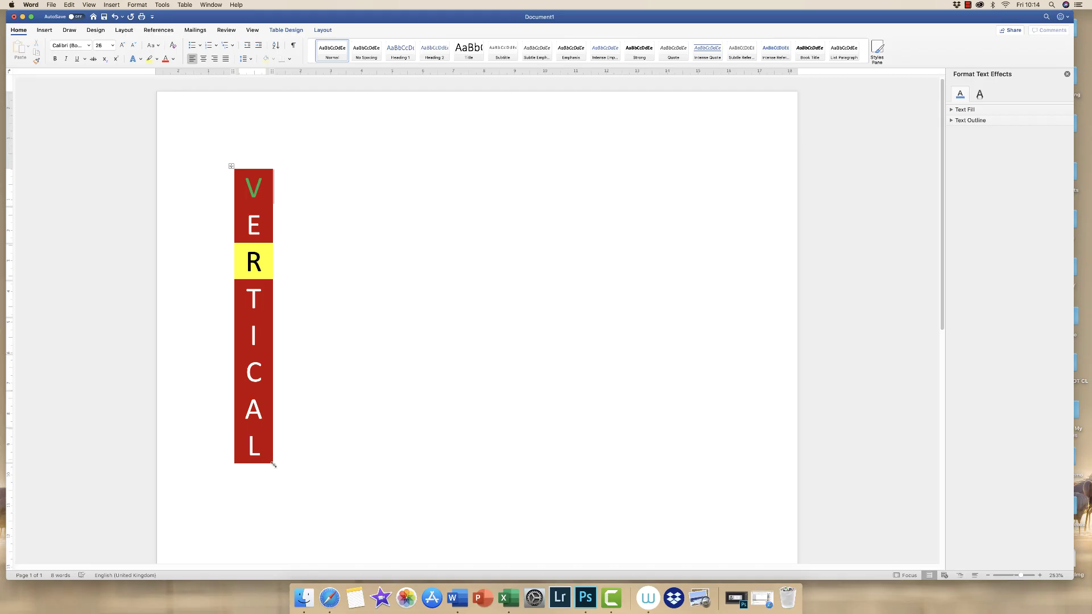
pyautogui.moveTo(273, 465)
pyautogui.mouseDown()
pyautogui.moveTo(493, 478)
pyautogui.moveTo(274, 465)
pyautogui.mouseUp()
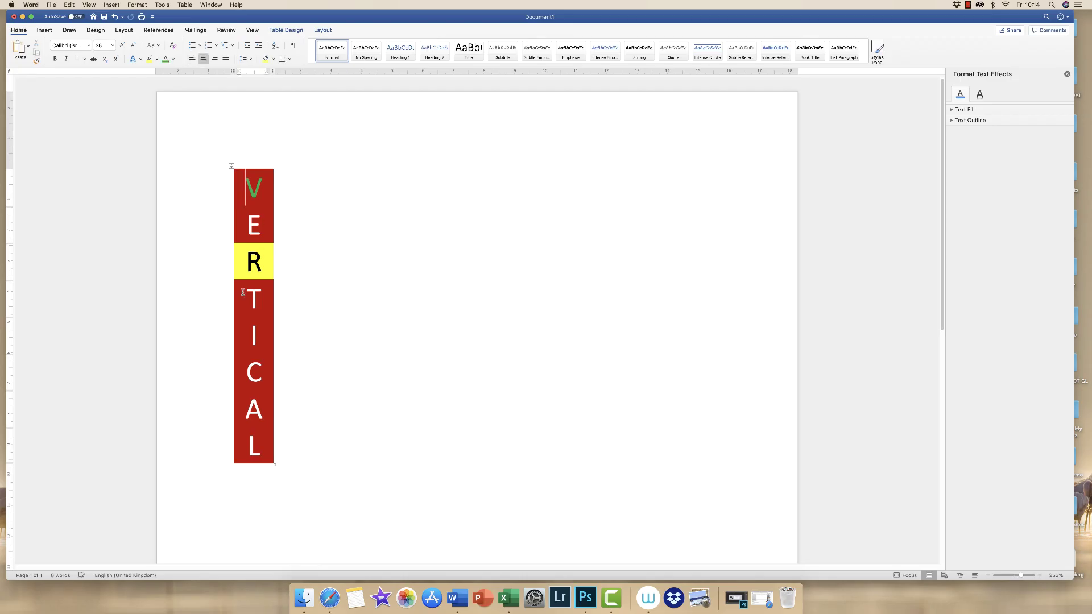
# - Apply Outside Borders to the whole VERTICAL table
pyautogui.click(231, 165)
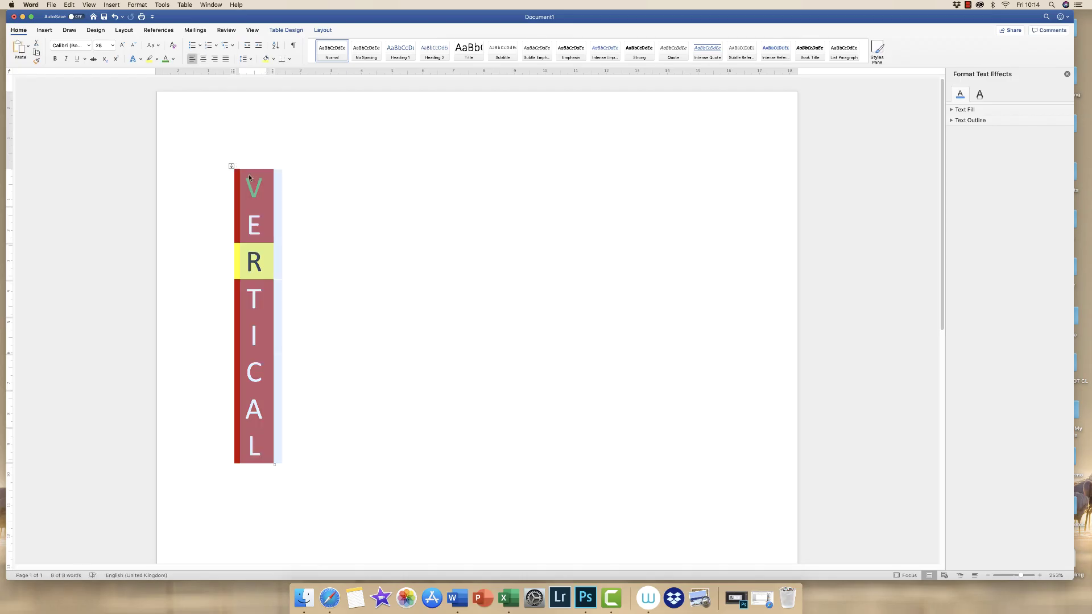
pyautogui.click(292, 31)
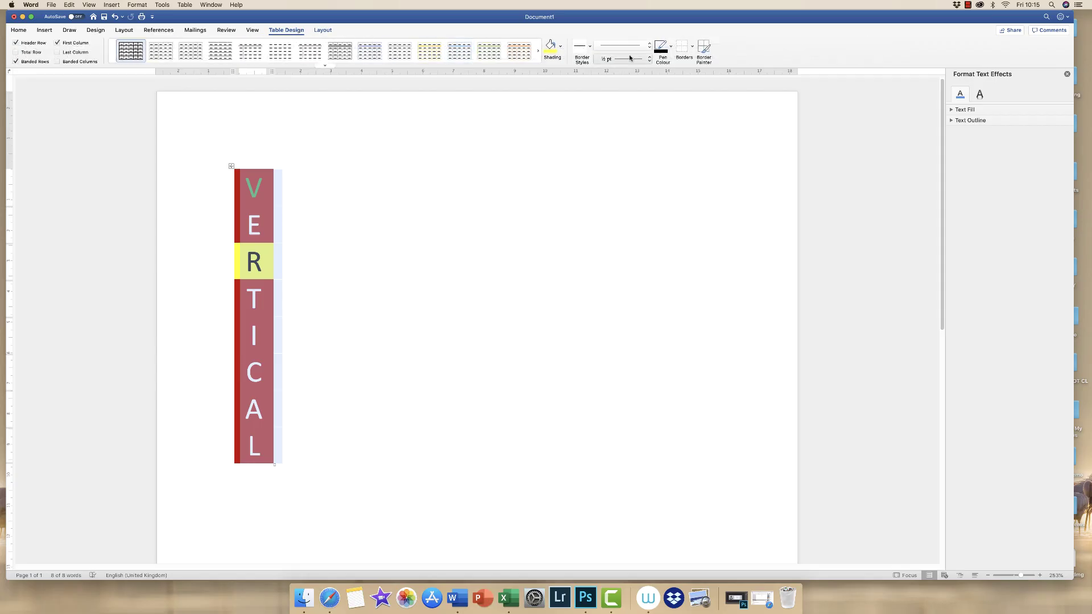
pyautogui.click(692, 53)
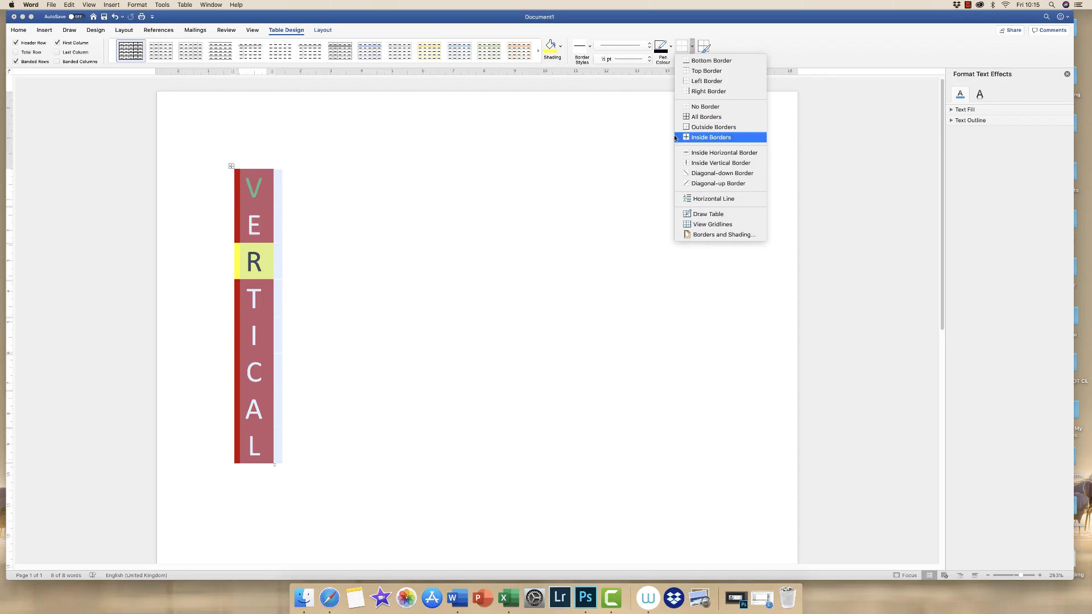
pyautogui.click(714, 127)
pyautogui.click(378, 302)
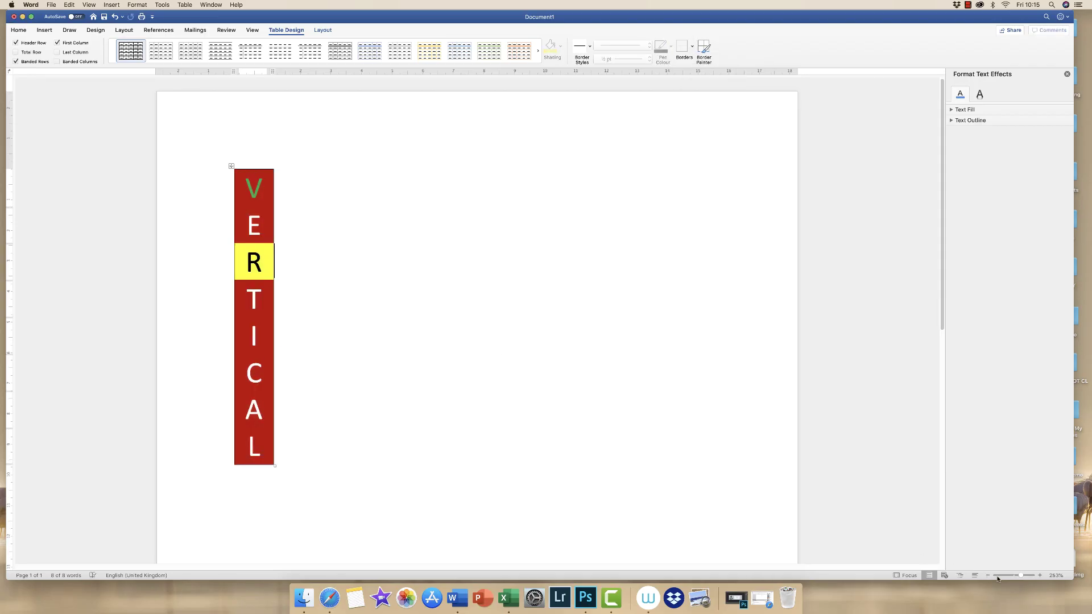
pyautogui.moveTo(1021, 576); pyautogui.dragTo(1024, 575)
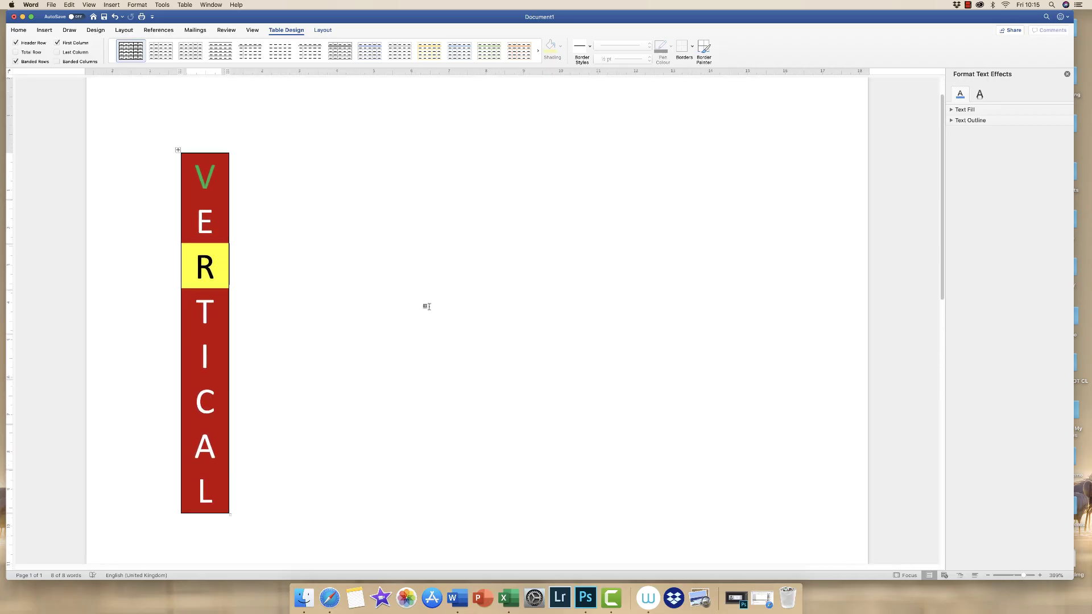
# - Choose the thick orange border style for painting table borders
pyautogui.click(178, 151)
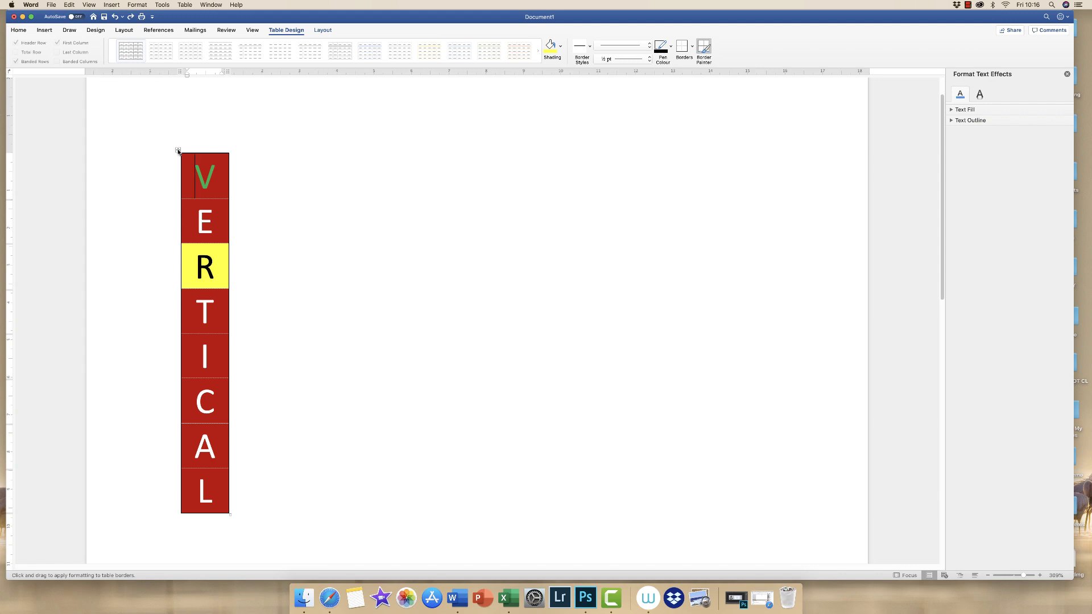
pyautogui.press('Escape')
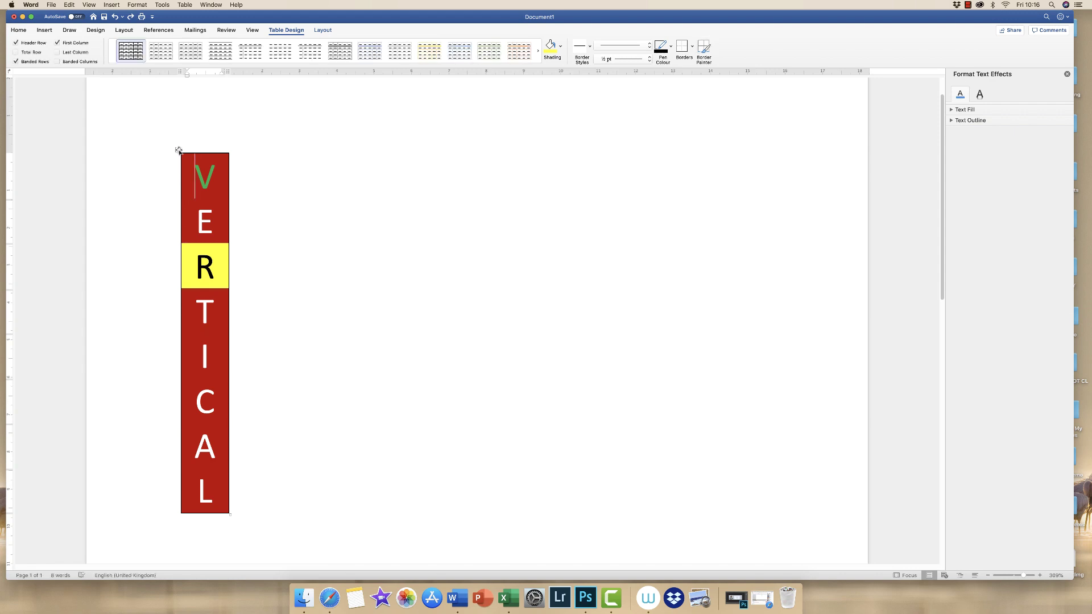
pyautogui.click(178, 150)
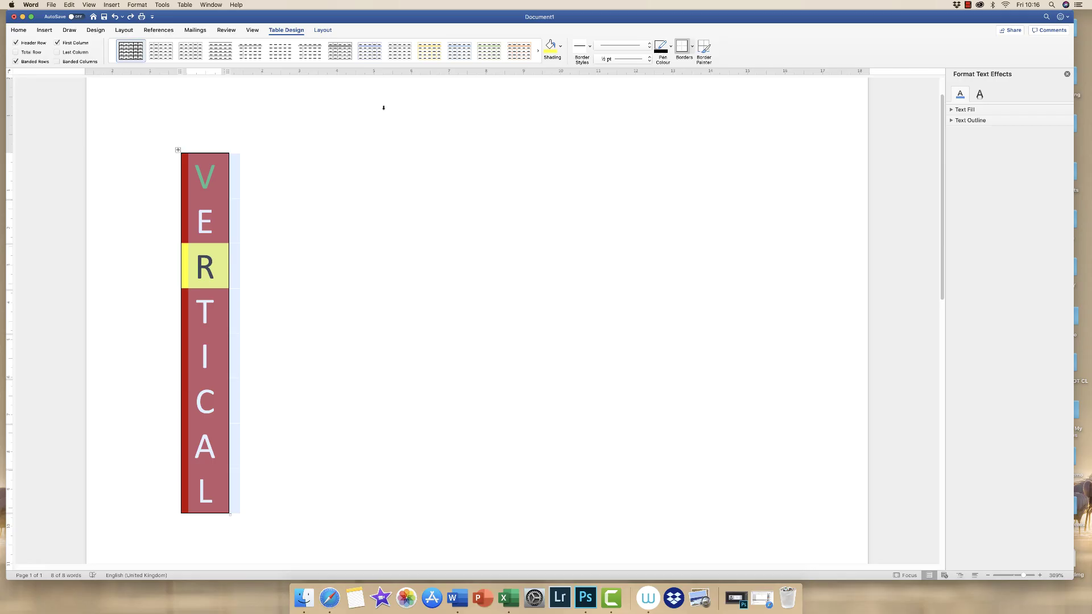
pyautogui.click(589, 50)
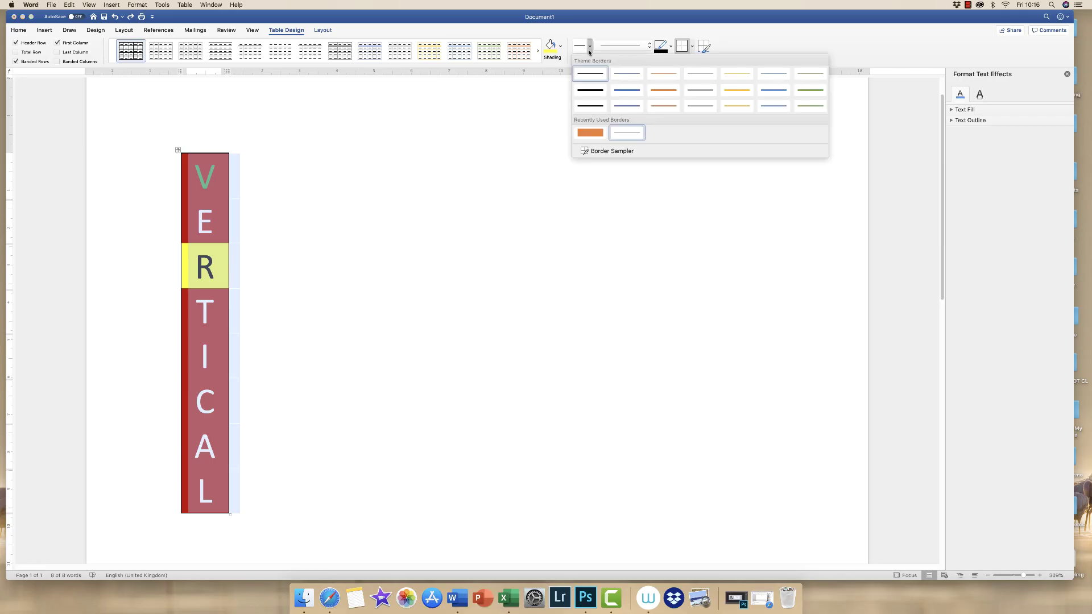
pyautogui.click(592, 133)
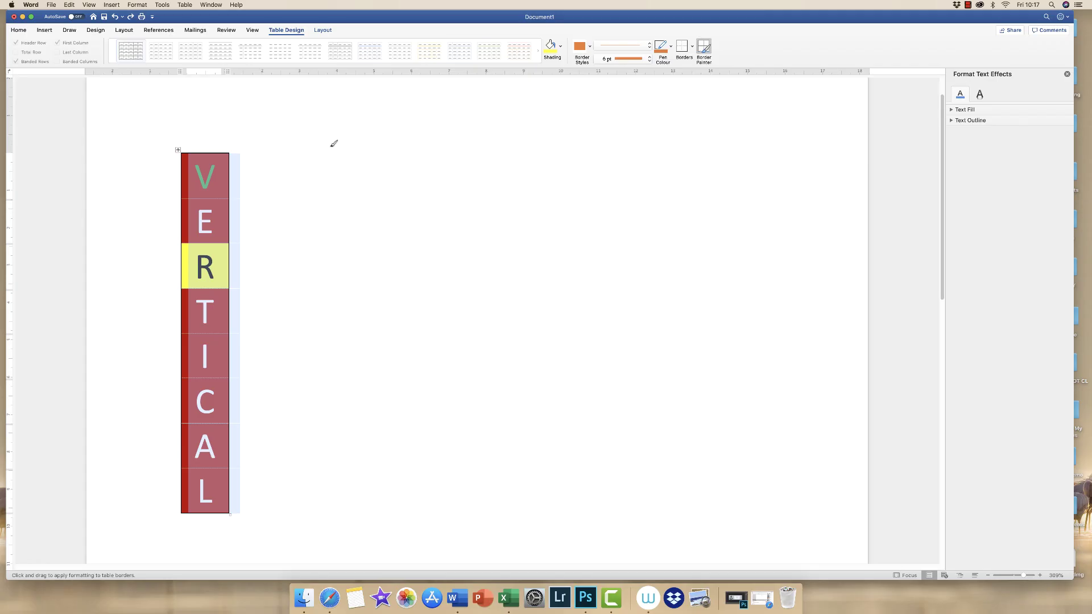
# - Paint thick orange borders around the V cell and down both sides of the column to L
pyautogui.click(185, 174)
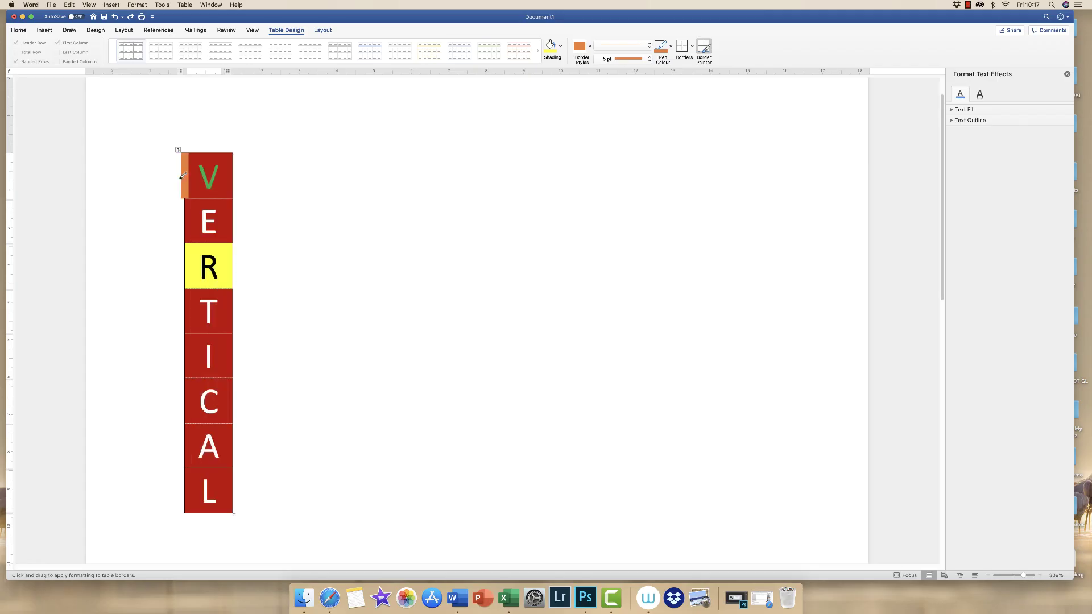
pyautogui.click(206, 153)
pyautogui.click(233, 172)
pyautogui.click(233, 229)
pyautogui.click(228, 266)
pyautogui.click(187, 232)
pyautogui.click(188, 274)
pyautogui.click(187, 320)
pyautogui.click(187, 362)
pyautogui.click(187, 405)
pyautogui.click(186, 447)
pyautogui.click(186, 492)
pyautogui.click(209, 524)
pyautogui.click(233, 500)
pyautogui.click(233, 452)
pyautogui.click(233, 413)
pyautogui.click(234, 364)
pyautogui.click(234, 318)
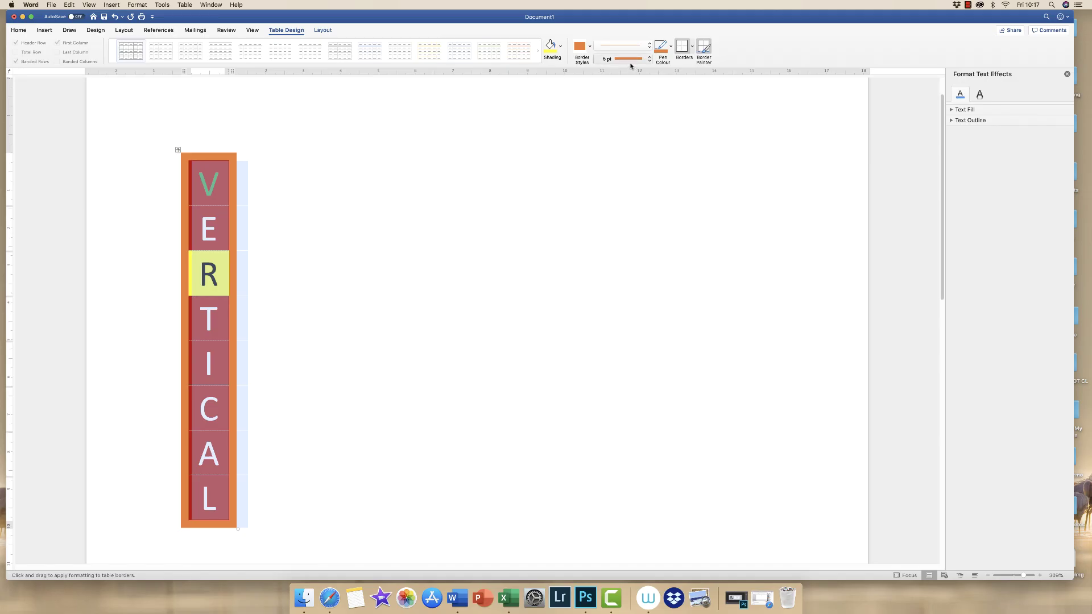
# - Paint a 6 pt blue border around the V cell
pyautogui.click(590, 47)
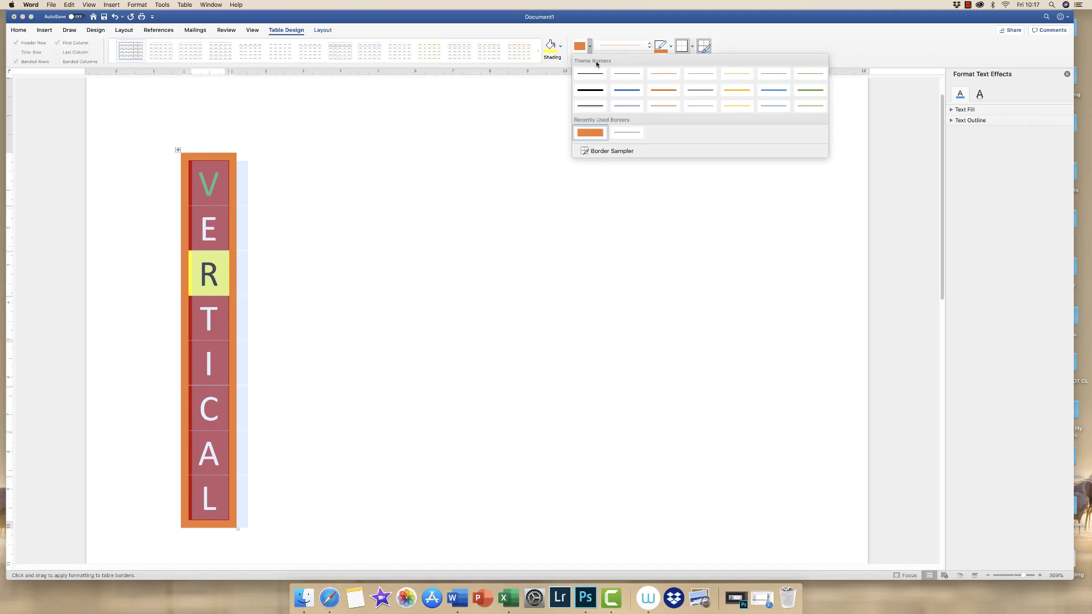
pyautogui.click(627, 90)
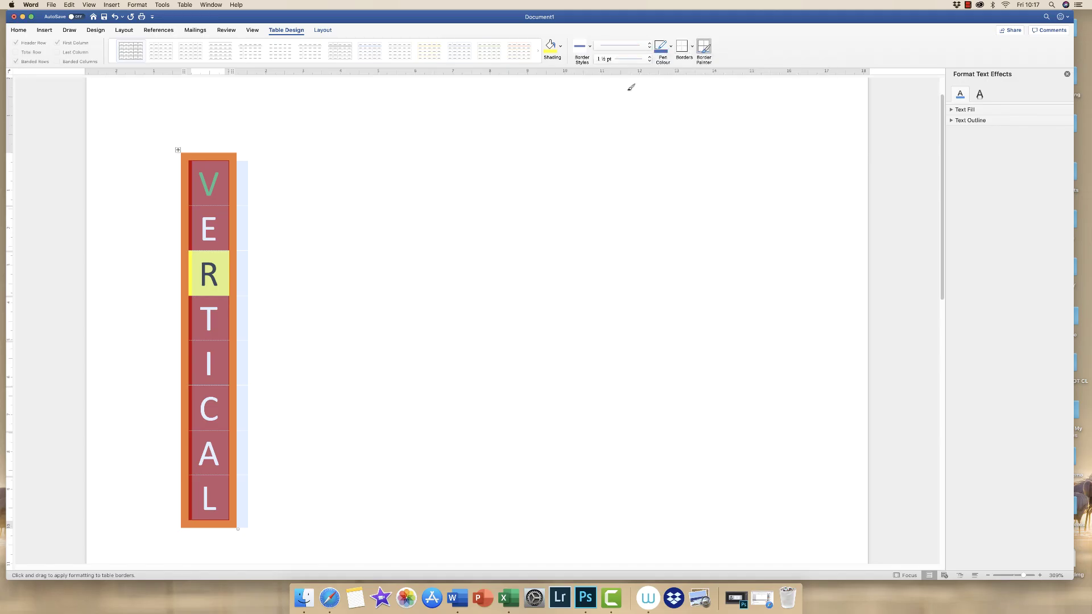
pyautogui.click(234, 168)
pyautogui.click(190, 170)
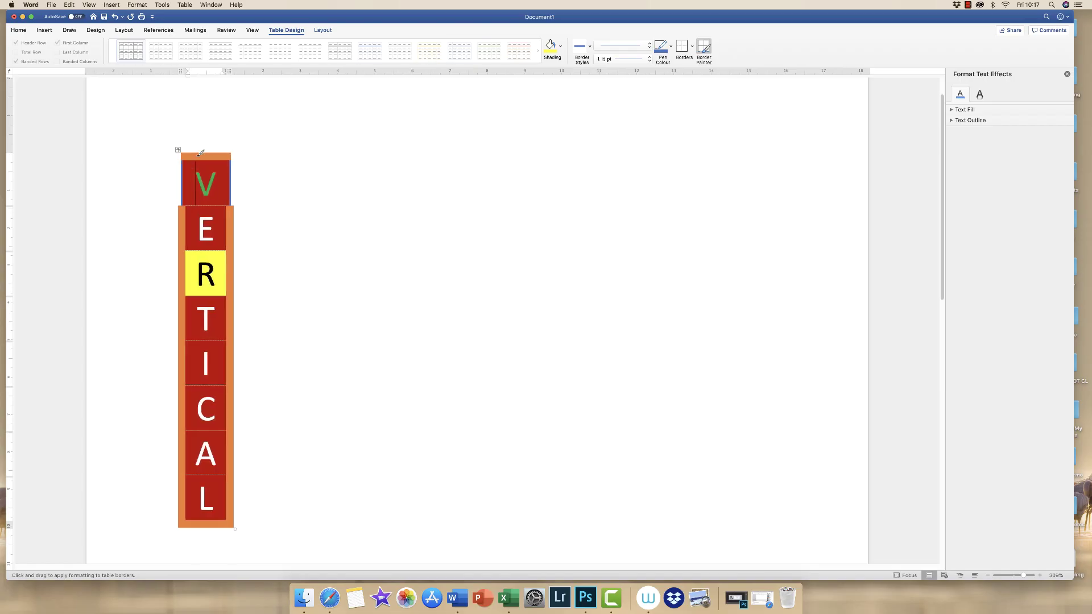
pyautogui.click(205, 154)
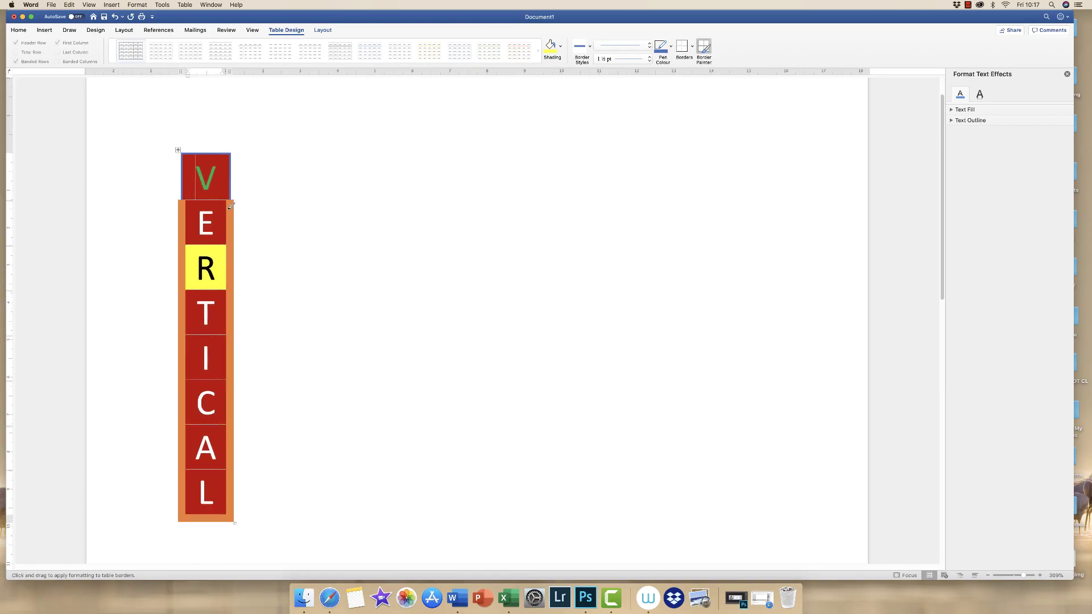
pyautogui.click(648, 59)
pyautogui.click(621, 93)
pyautogui.click(231, 170)
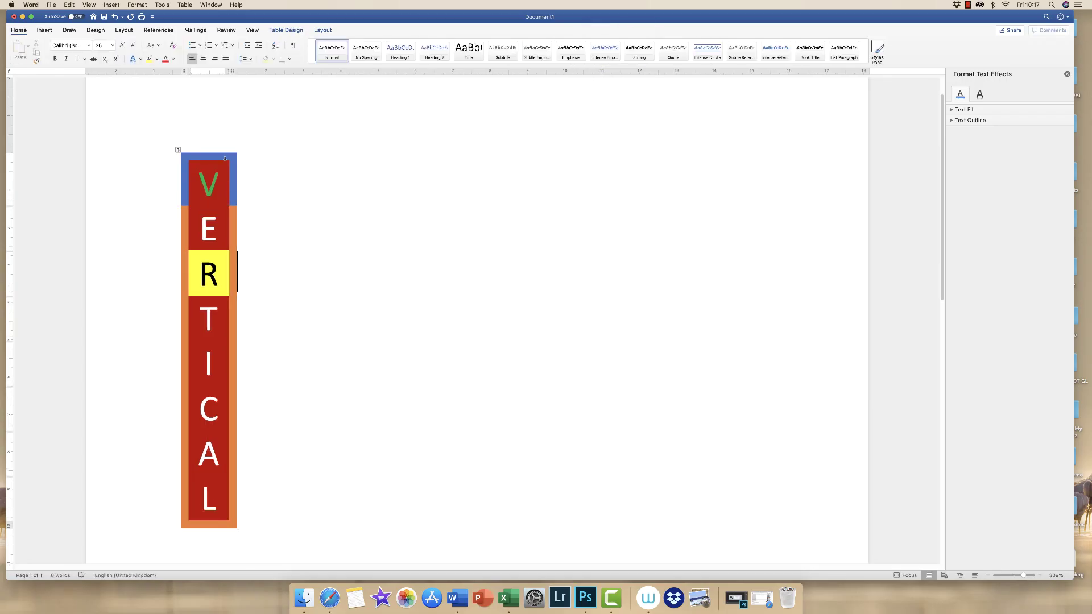
pyautogui.click(179, 151)
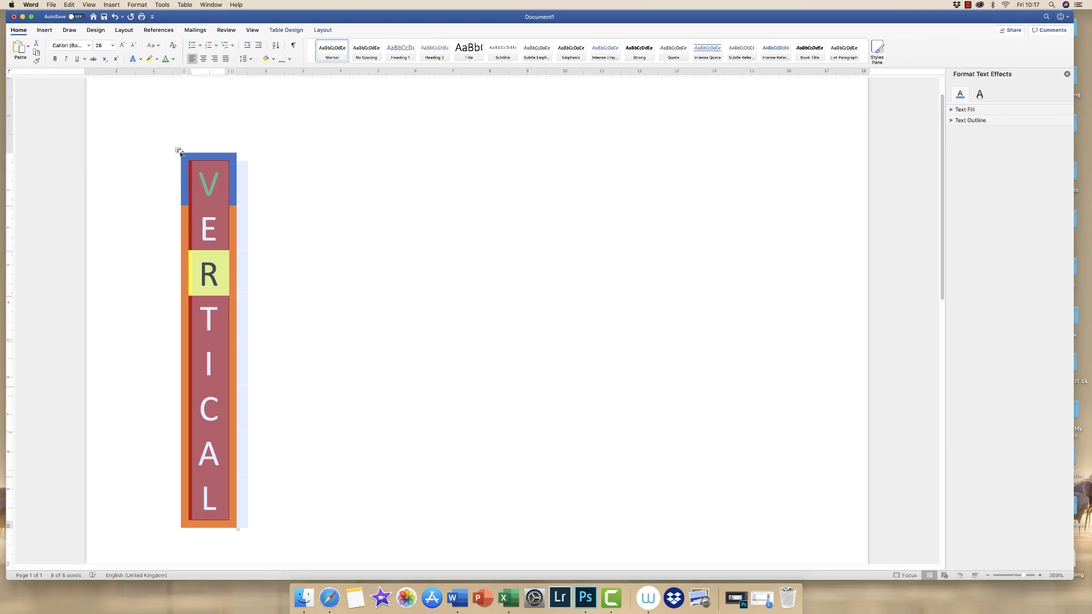
# - Delete the table and draw a text box containing the word VERTICAL
pyautogui.press('BackSpace')
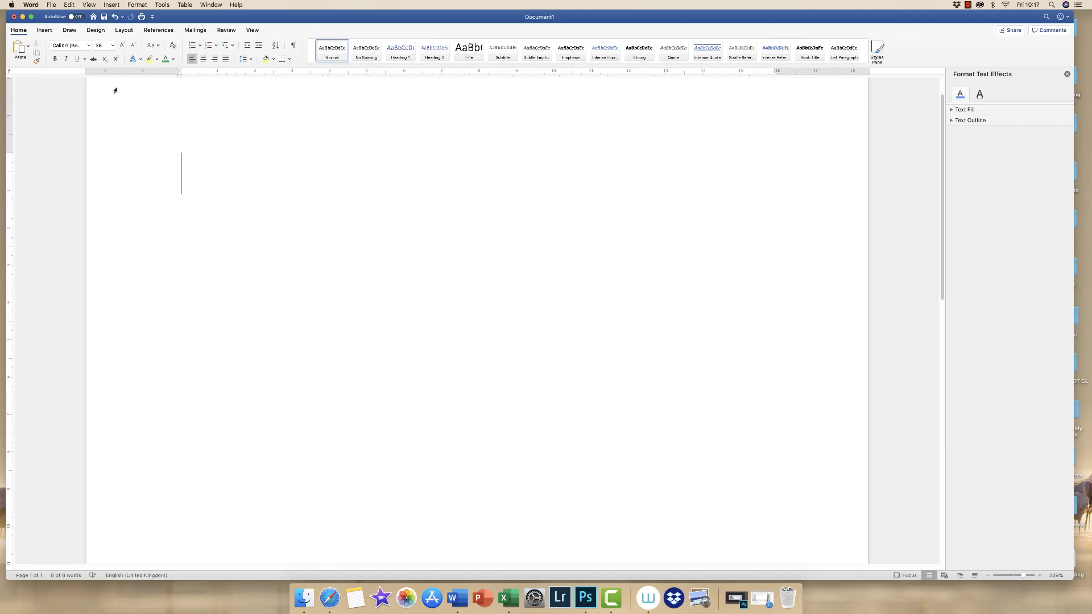
pyautogui.click(46, 30)
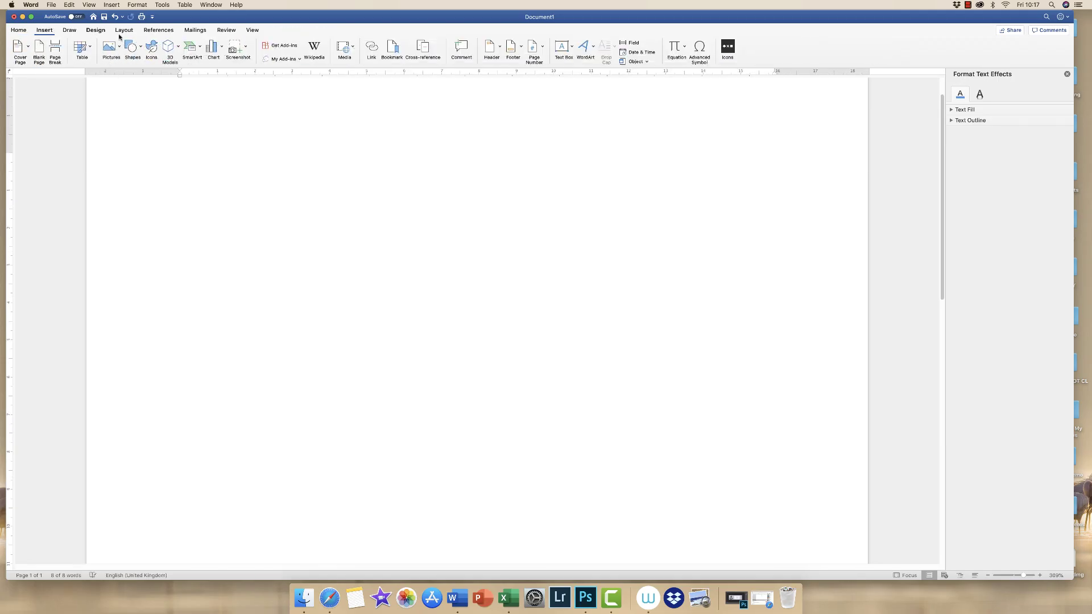
pyautogui.click(572, 49)
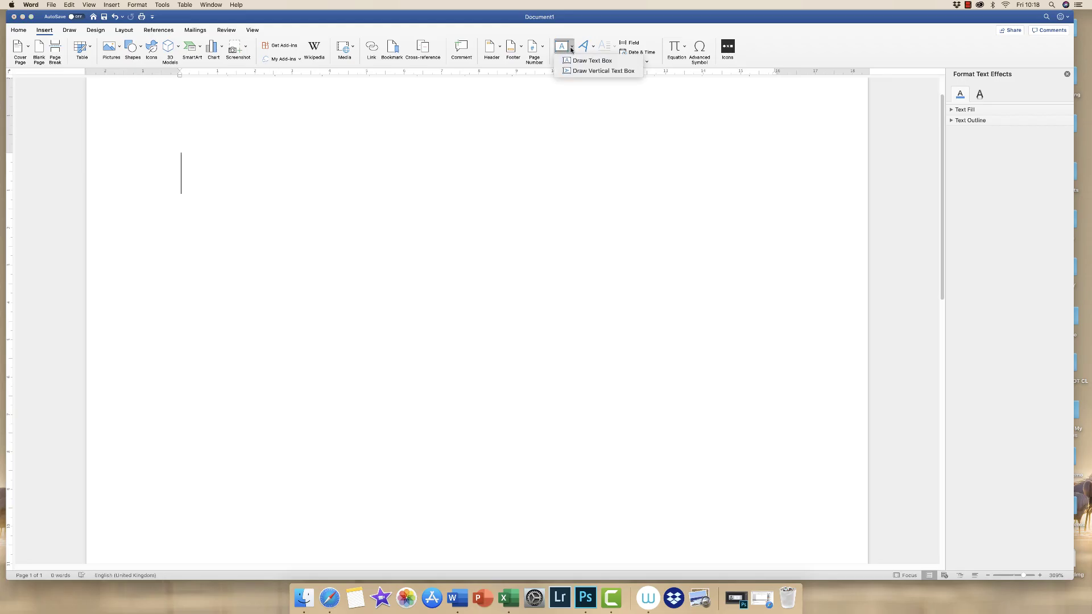
pyautogui.click(585, 61)
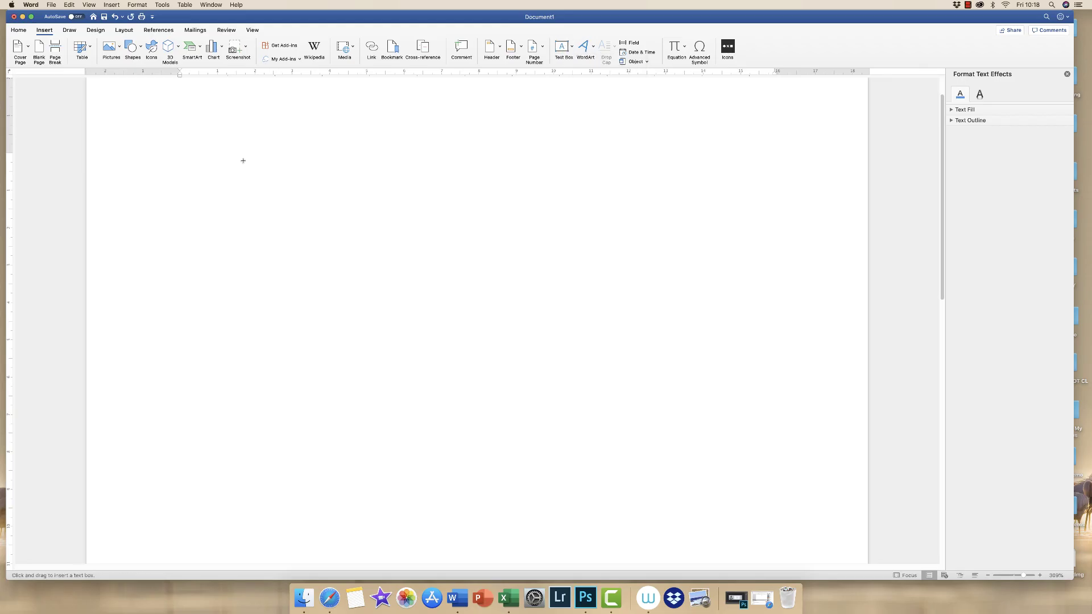
pyautogui.moveTo(244, 161); pyautogui.dragTo(582, 213)
pyautogui.write('VERTICLA')
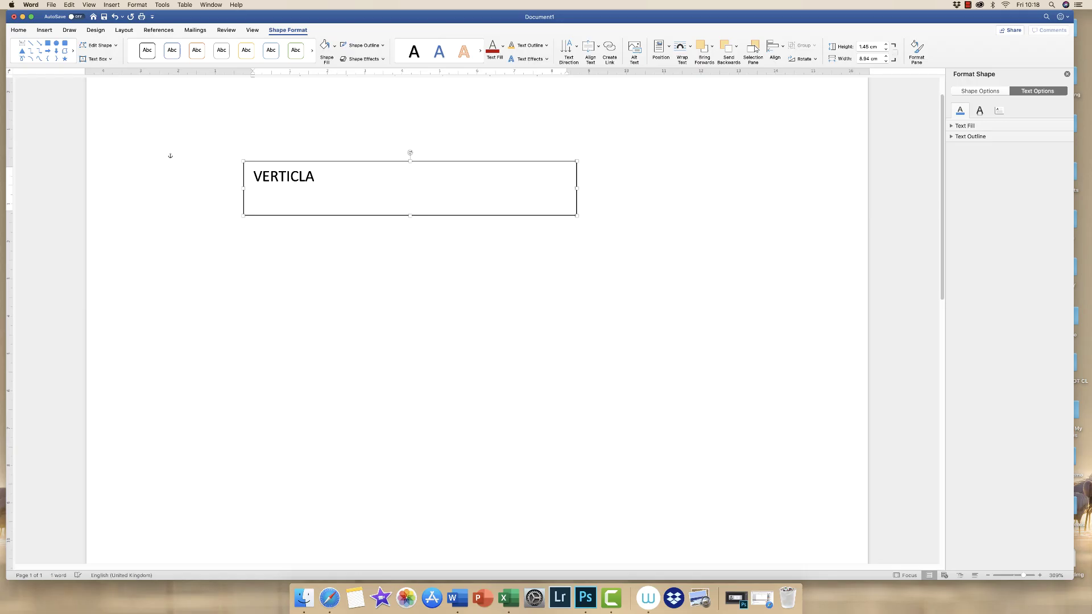
pyautogui.press('BackSpace')
pyautogui.press('BackSpace')
pyautogui.write('AL')
# - Enlarge VERTICAL to 48 pt and adjust the text box's size and rotation
pyautogui.moveTo(577, 215); pyautogui.dragTo(331, 190)
pyautogui.moveTo(287, 152); pyautogui.dragTo(269, 179)
pyautogui.press('super+z')
pyautogui.moveTo(333, 191); pyautogui.dragTo(496, 260)
pyautogui.press('super+a')
pyautogui.click(113, 45)
pyautogui.click(102, 180)
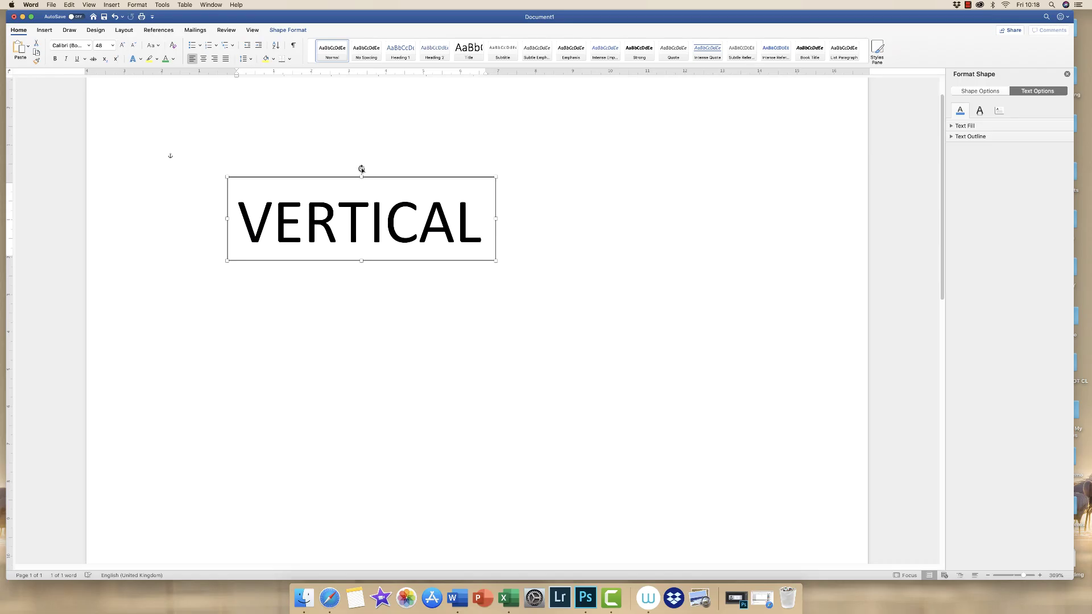
pyautogui.moveTo(362, 169); pyautogui.dragTo(409, 222)
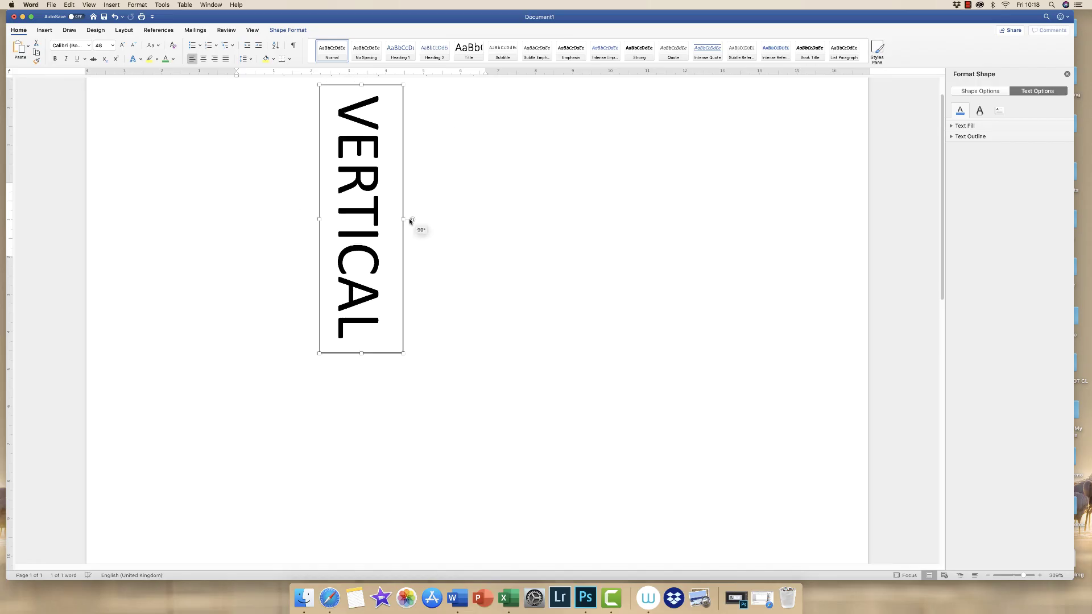
pyautogui.moveTo(410, 221); pyautogui.dragTo(363, 166)
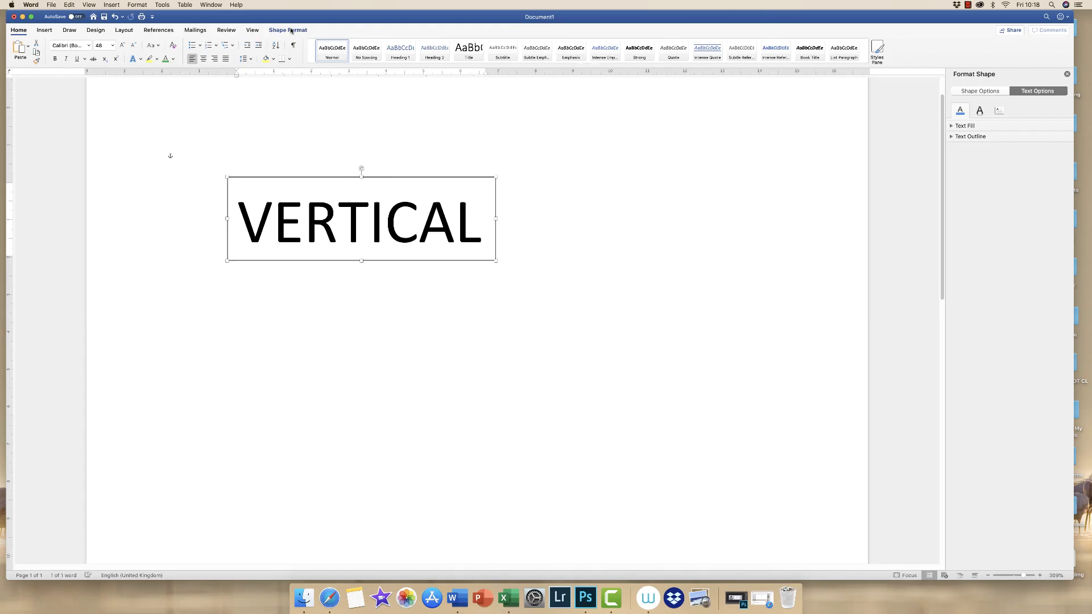
# - Set the text box's text direction to Rotate all text 90°
pyautogui.click(314, 130)
pyautogui.click(316, 205)
pyautogui.click(295, 32)
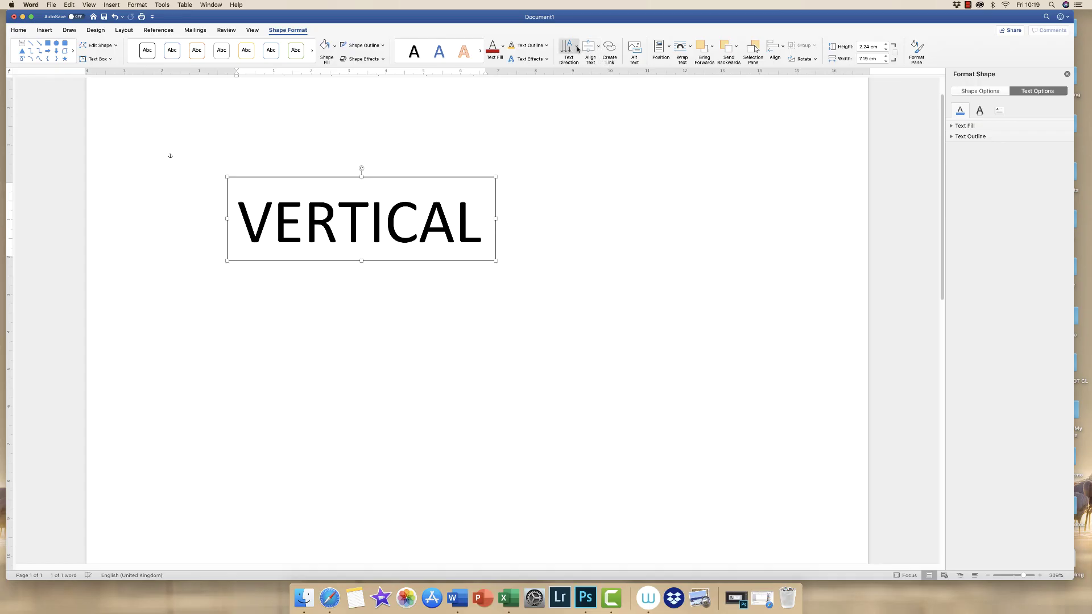
pyautogui.click(578, 49)
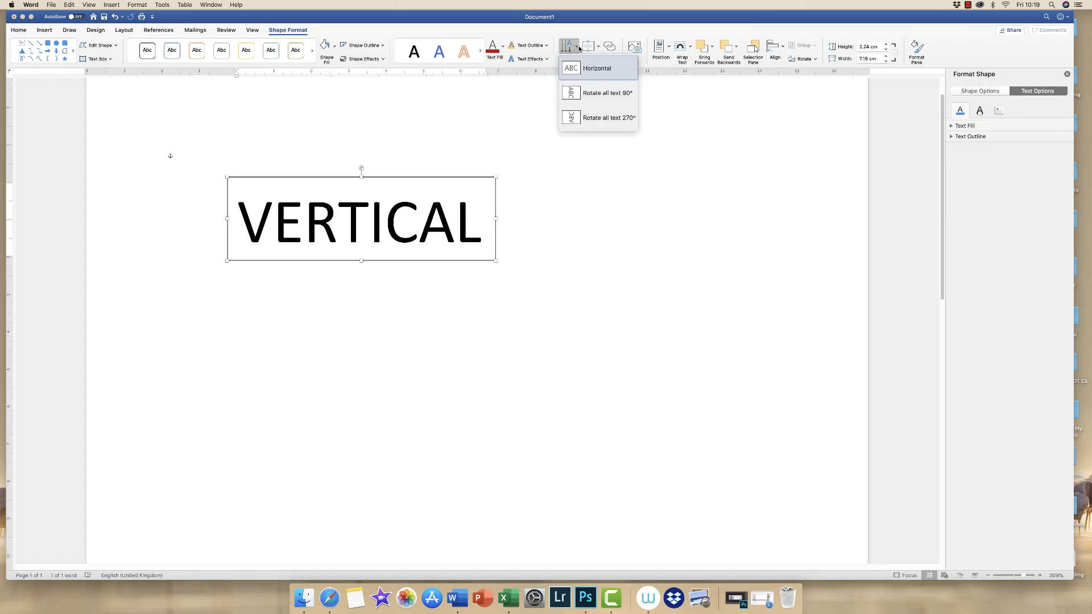
pyautogui.click(580, 97)
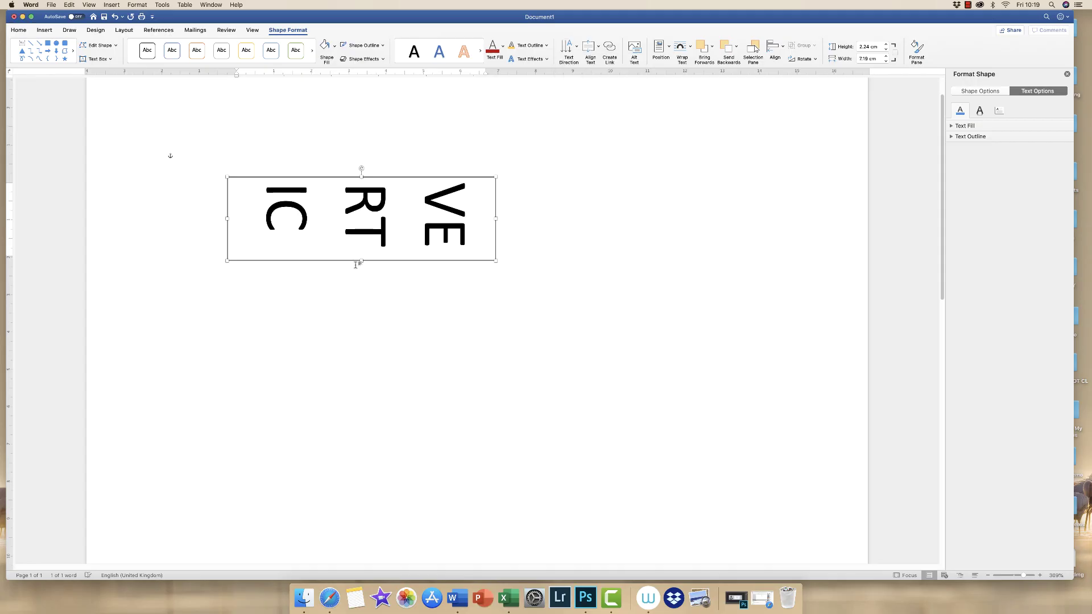
# - Reshape the text box tall and narrow, about 2.26 cm by 6.86 cm
pyautogui.moveTo(361, 261); pyautogui.dragTo(362, 408)
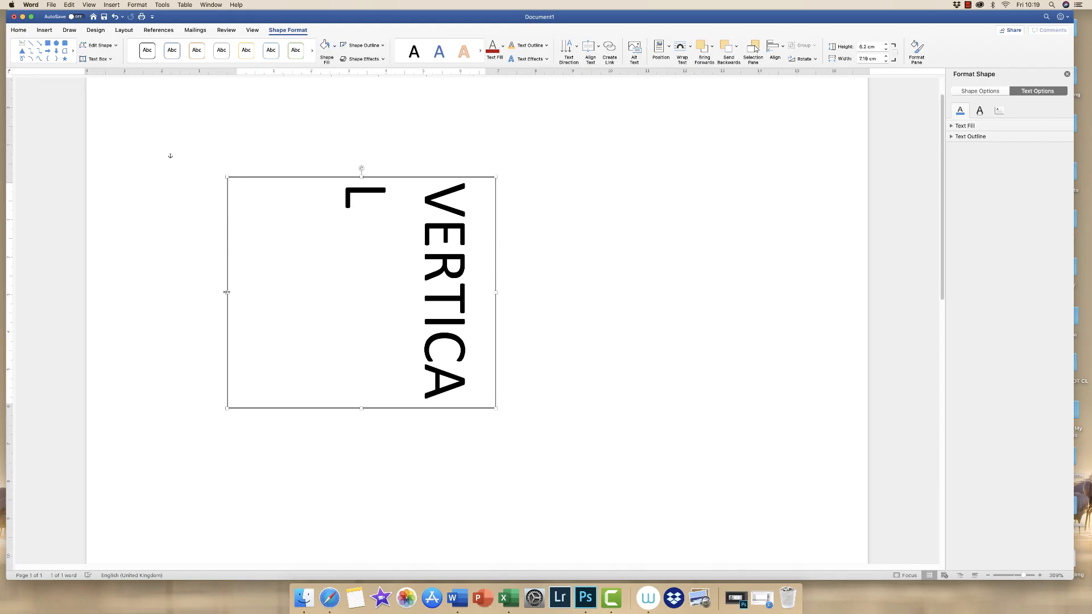
pyautogui.moveTo(227, 291); pyautogui.dragTo(365, 292)
pyautogui.moveTo(431, 177); pyautogui.dragTo(434, 129)
pyautogui.moveTo(366, 268); pyautogui.dragTo(404, 267)
pyautogui.moveTo(450, 407); pyautogui.dragTo(450, 385)
pyautogui.moveTo(493, 257); pyautogui.dragTo(489, 258)
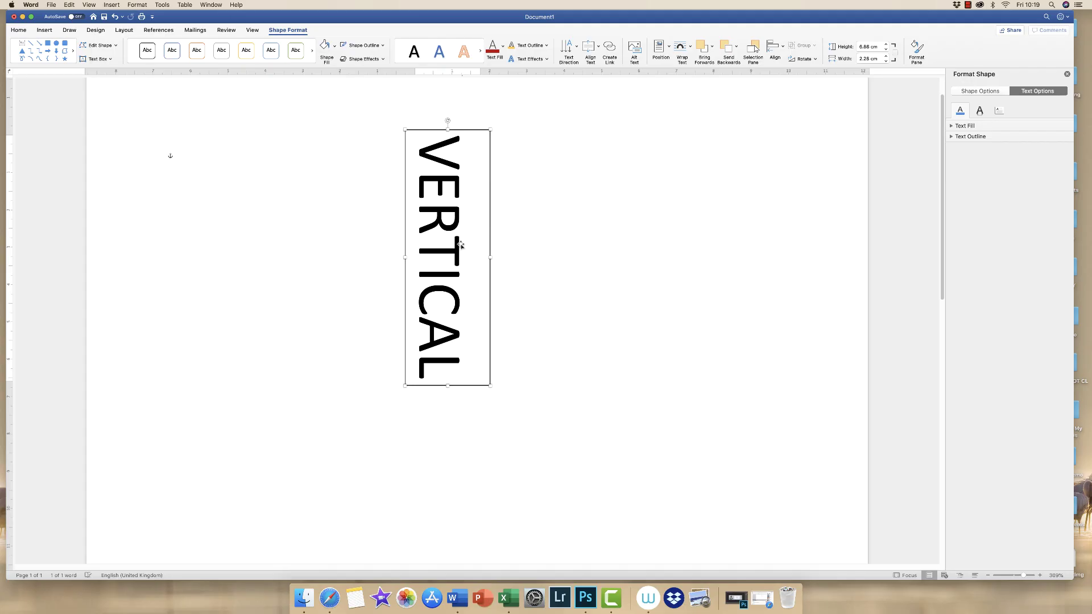
pyautogui.click(572, 238)
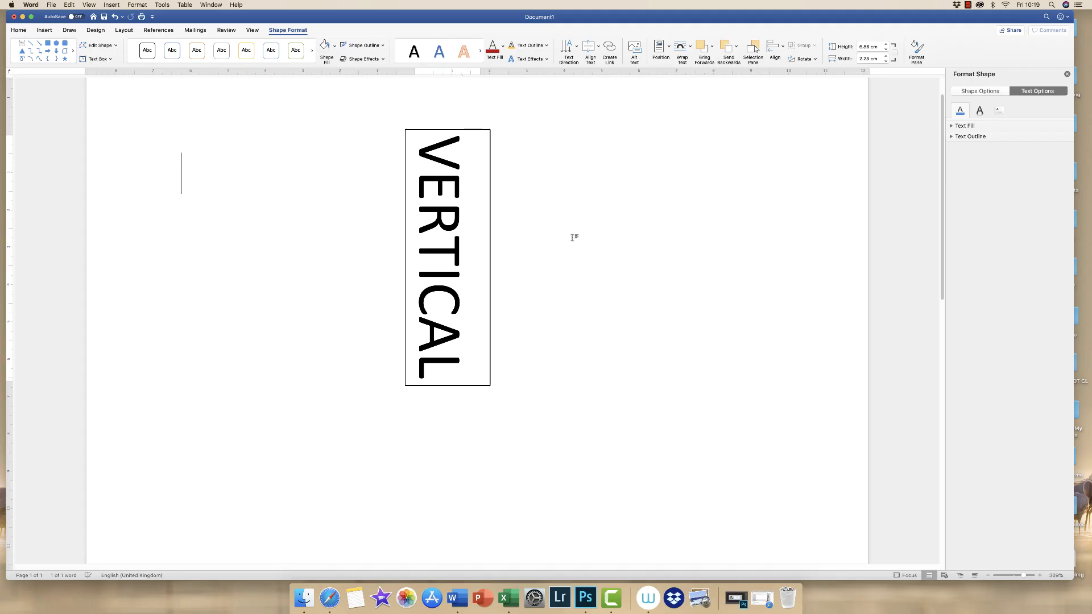
# - Set the VERTICAL text box's shape outline to No Outline
pyautogui.click(441, 230)
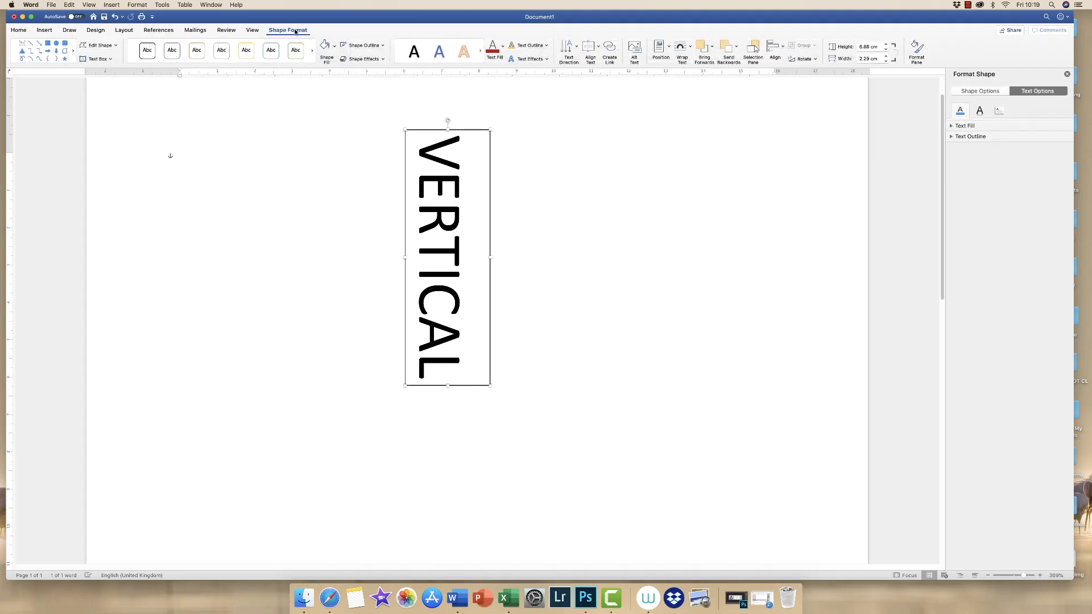
pyautogui.click(295, 32)
pyautogui.click(303, 33)
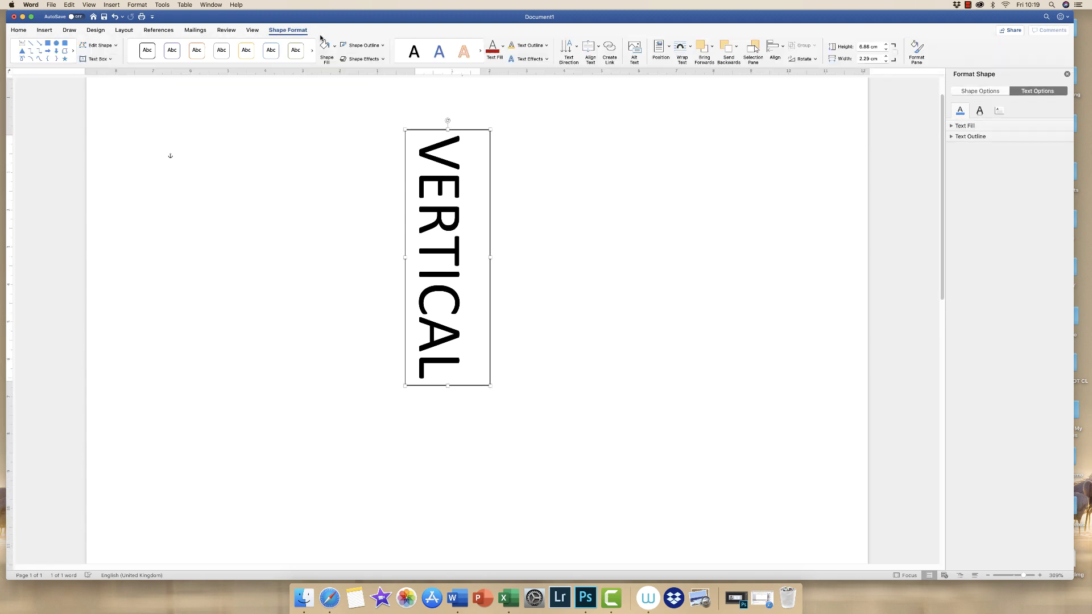
pyautogui.click(382, 45)
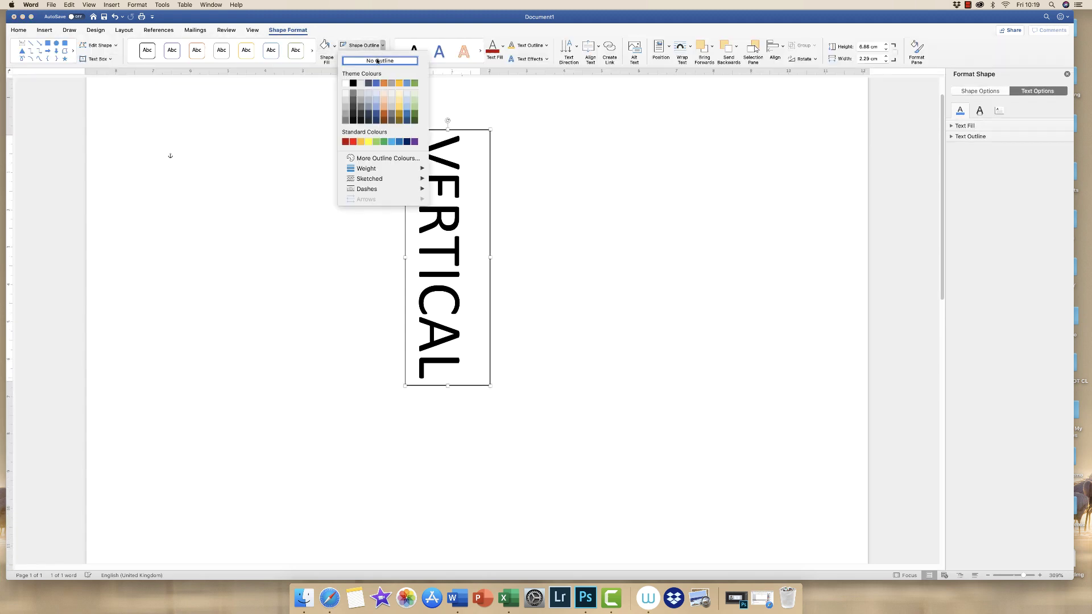
pyautogui.click(369, 62)
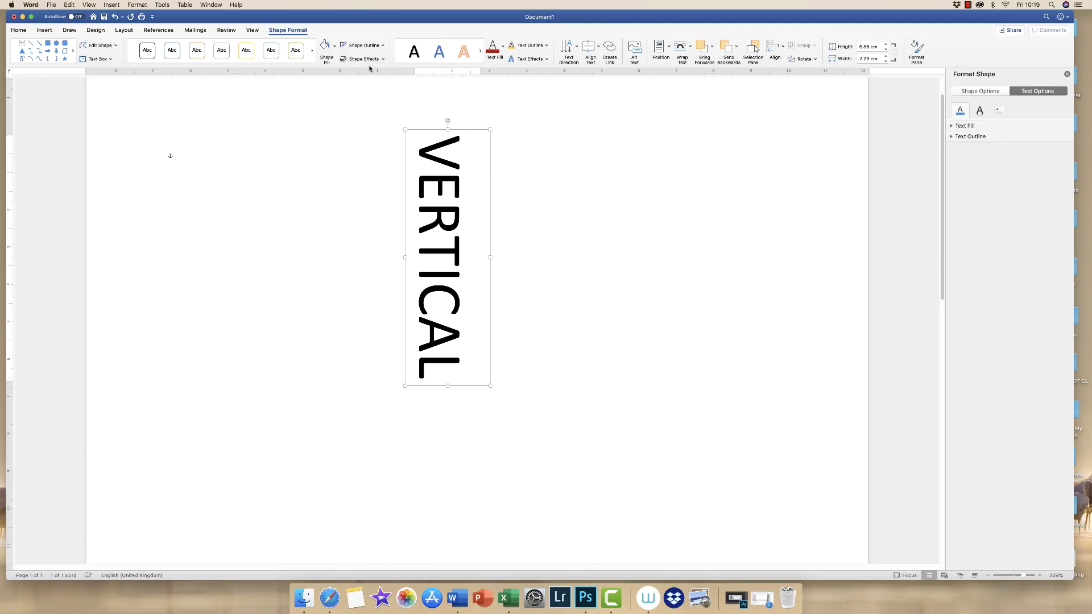
pyautogui.click(590, 256)
# - Make the VERTICAL text green with a yellow highlight, discarding a trial text style
pyautogui.click(447, 354)
pyautogui.click(440, 376)
pyautogui.moveTo(439, 375); pyautogui.dragTo(449, 130)
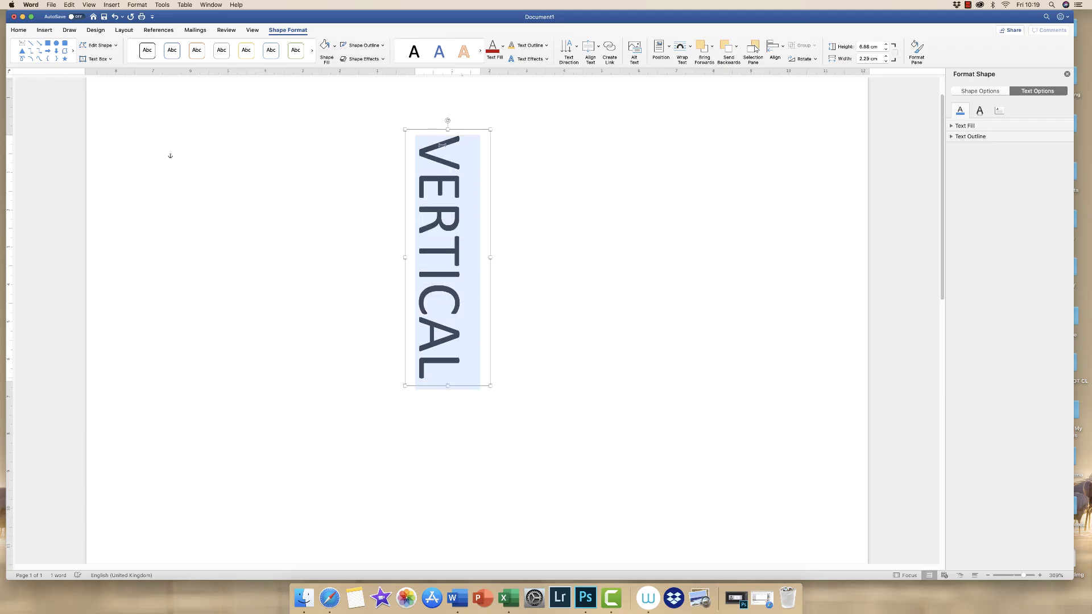
pyautogui.click(463, 55)
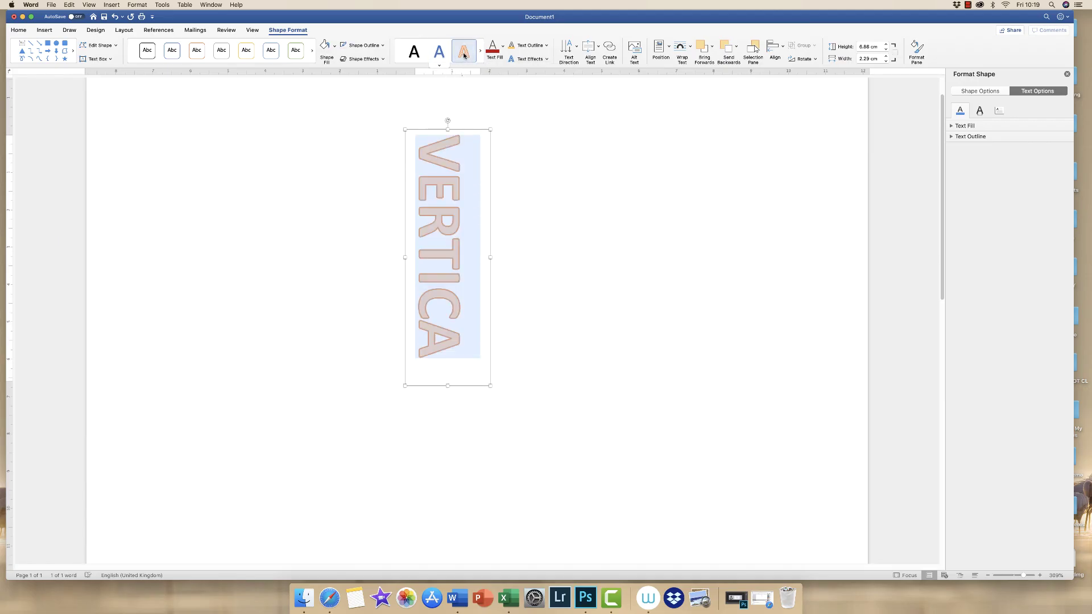
pyautogui.click(501, 411)
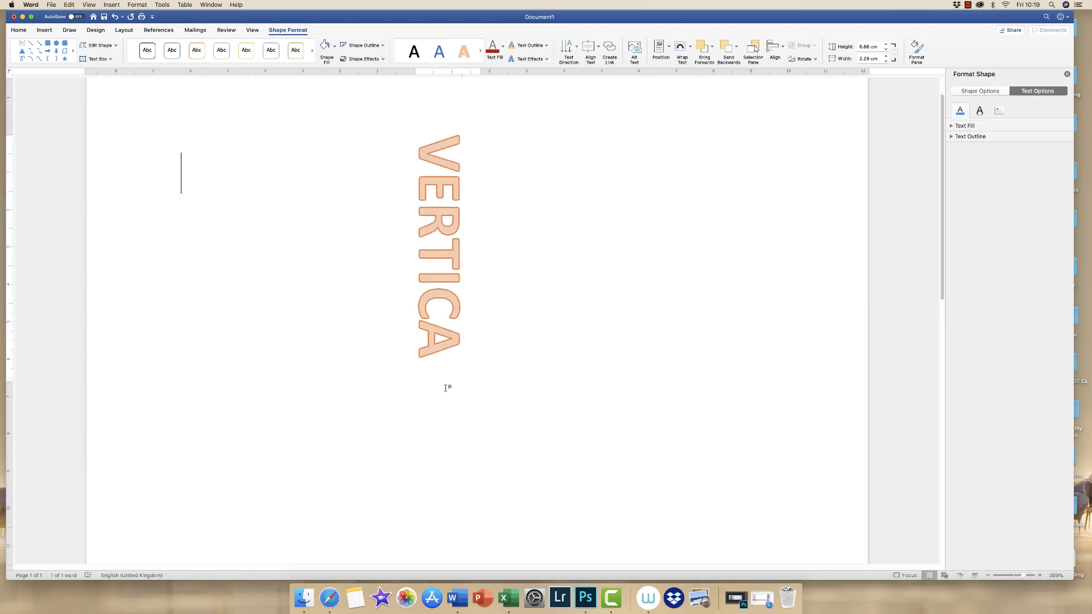
pyautogui.click(430, 344)
pyautogui.moveTo(448, 385); pyautogui.dragTo(448, 398)
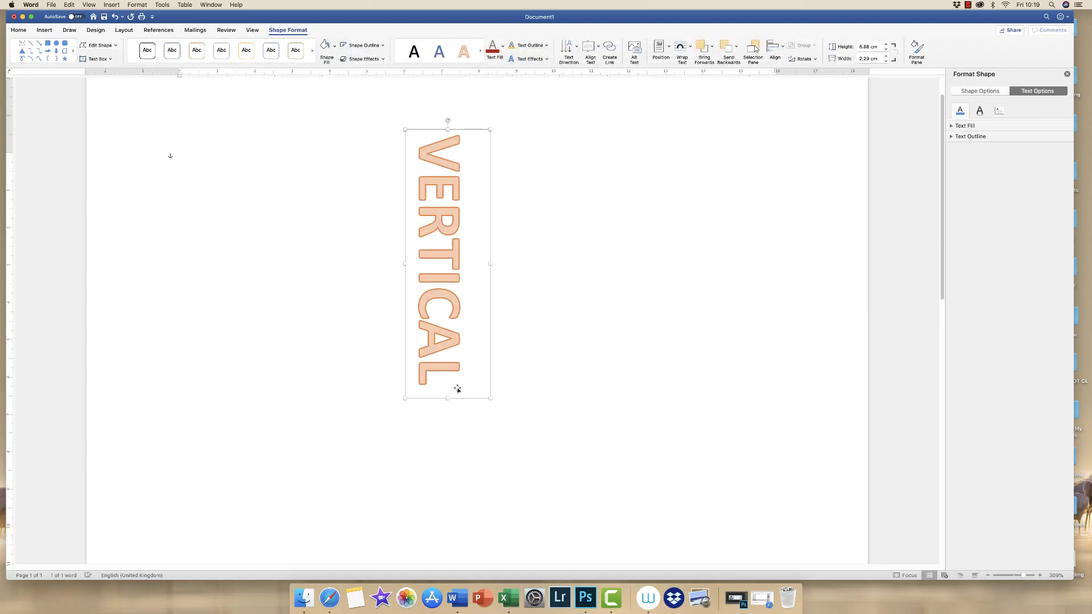
pyautogui.press('super+z')
pyautogui.press('super+z')
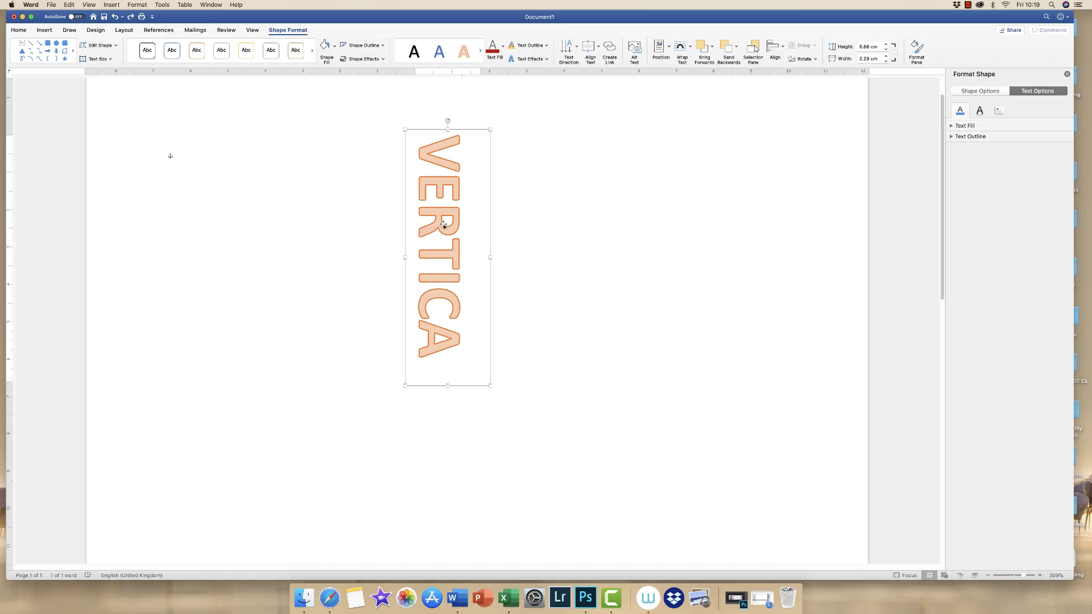
pyautogui.click(21, 30)
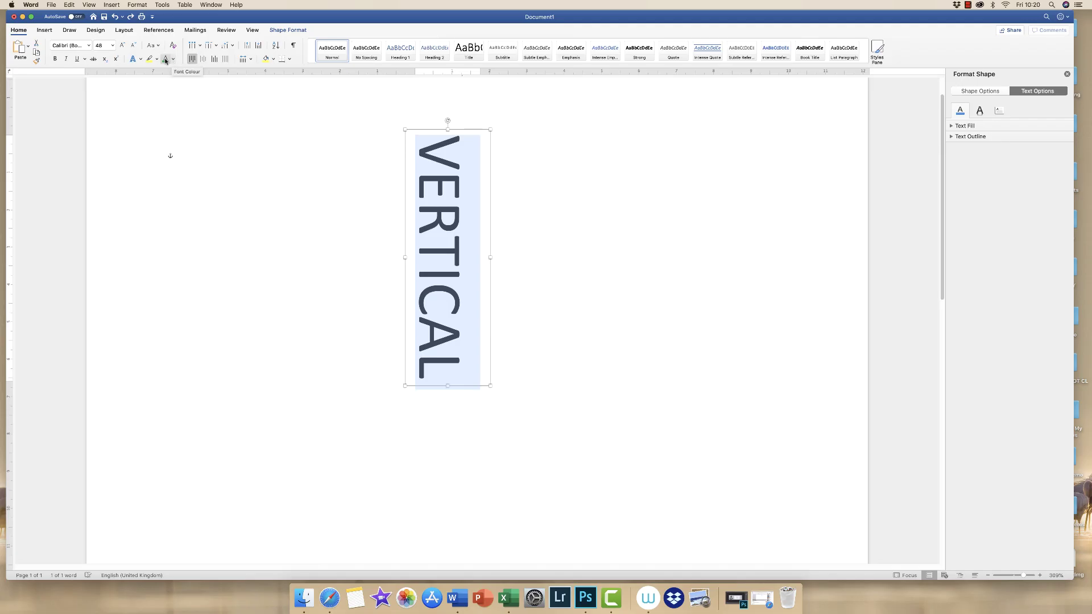
pyautogui.click(165, 59)
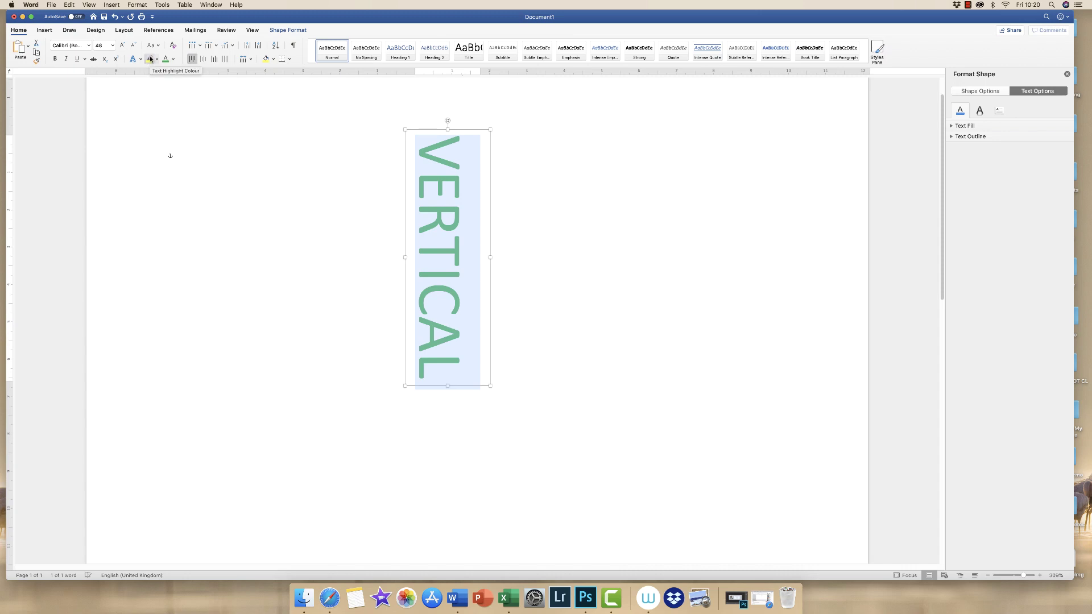
pyautogui.click(149, 59)
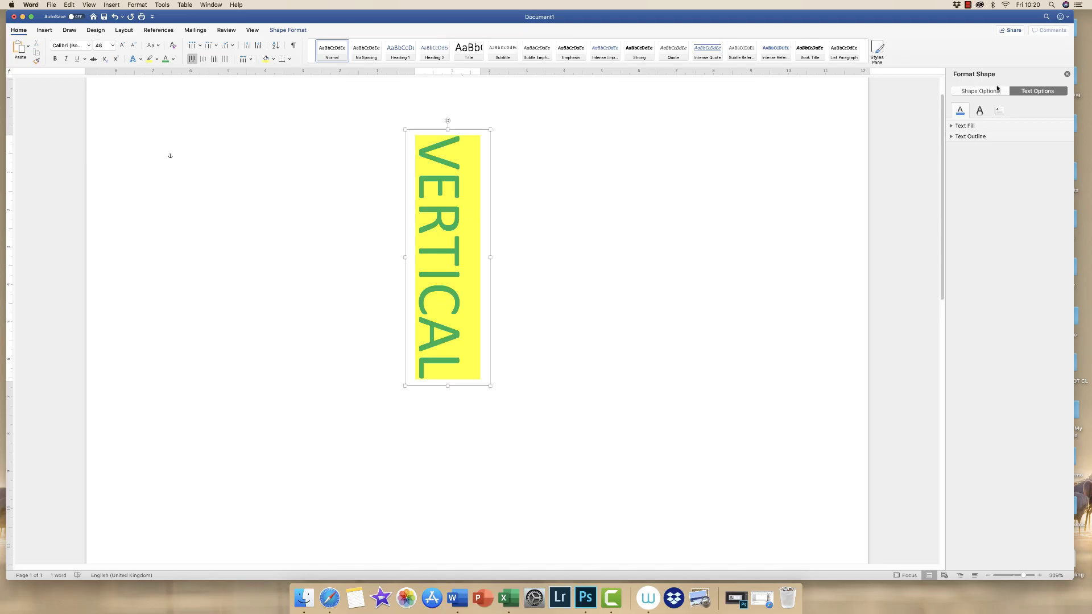
# - Reselect the VERTICAL text box and bring up its shape formatting options
pyautogui.click(1067, 73)
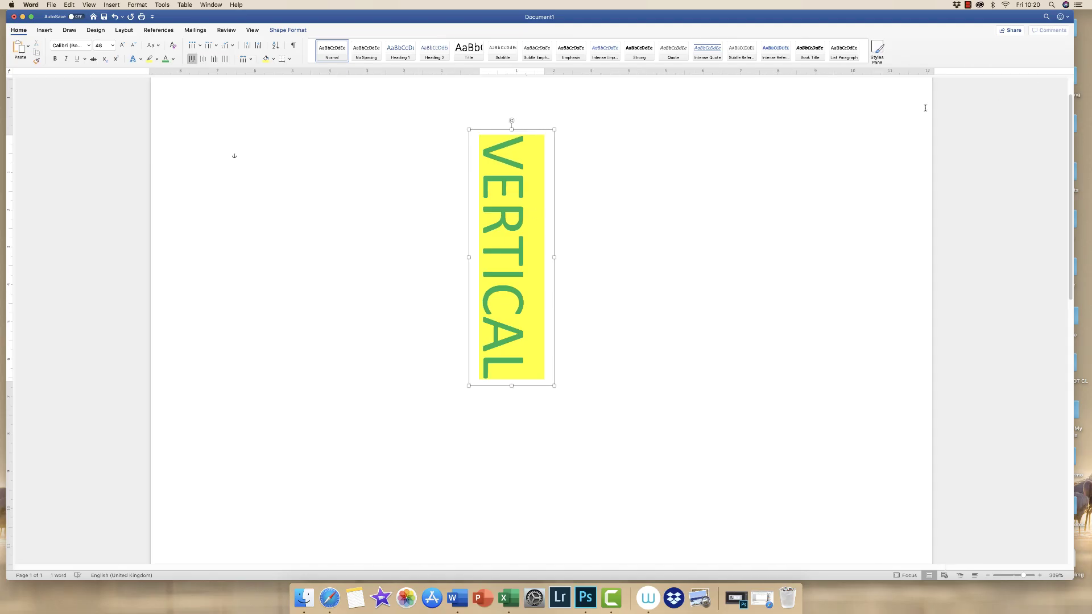
pyautogui.click(645, 177)
pyautogui.click(534, 192)
pyautogui.doubleClick(534, 193)
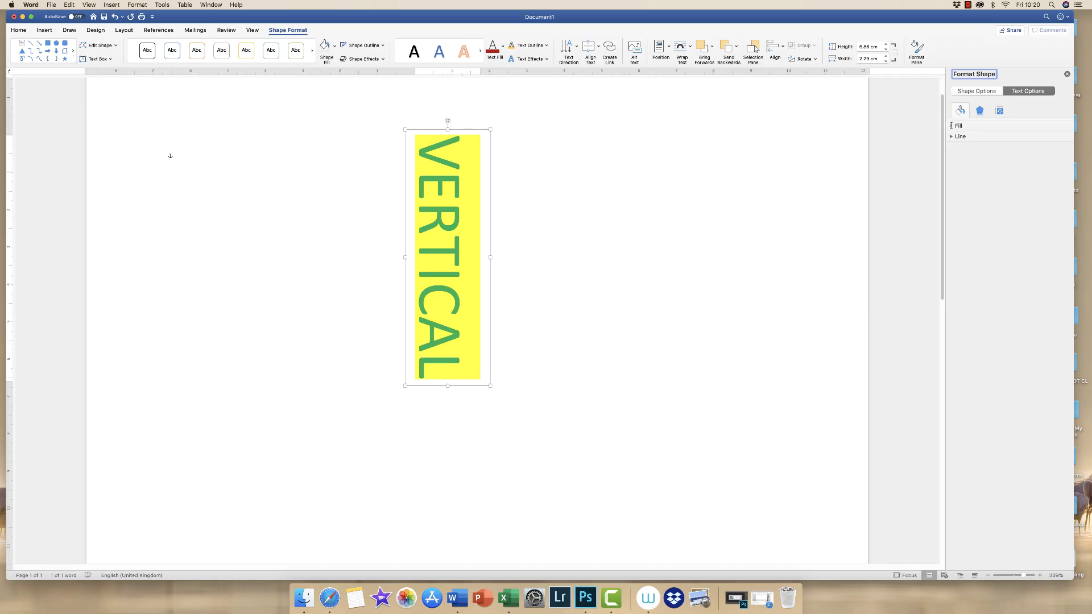
# - Give the box a solid yellow standard-colour fill, then drag its right edge slightly inward
pyautogui.click(952, 126)
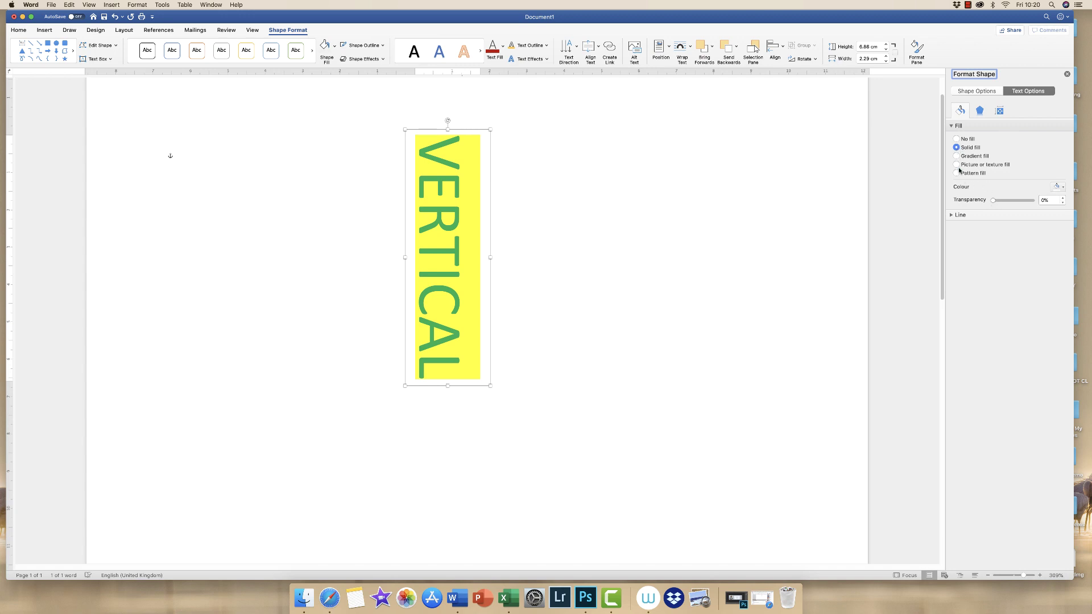
pyautogui.click(956, 155)
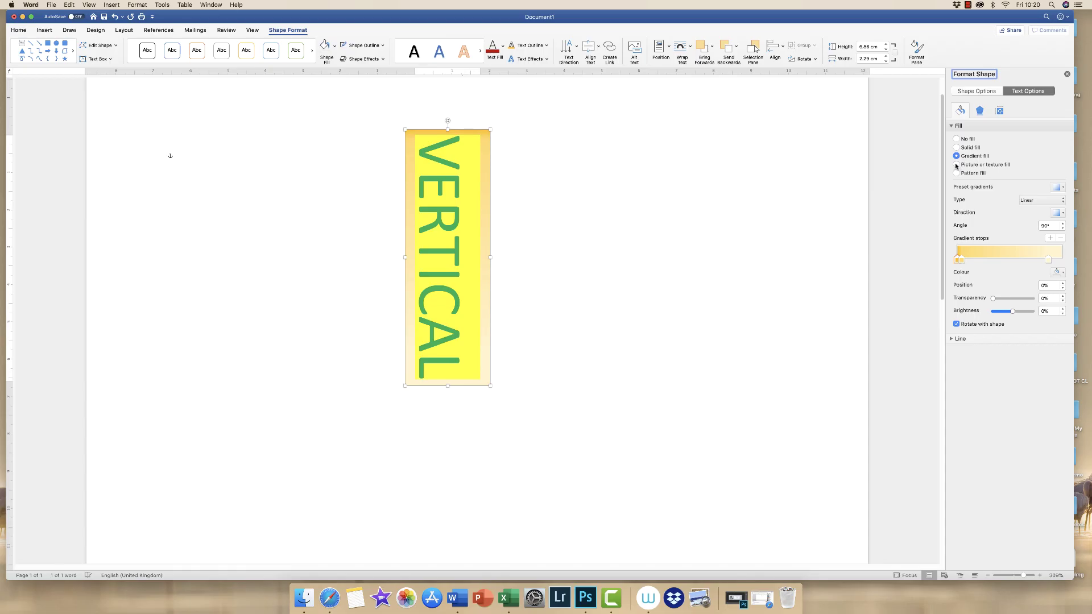
pyautogui.click(956, 148)
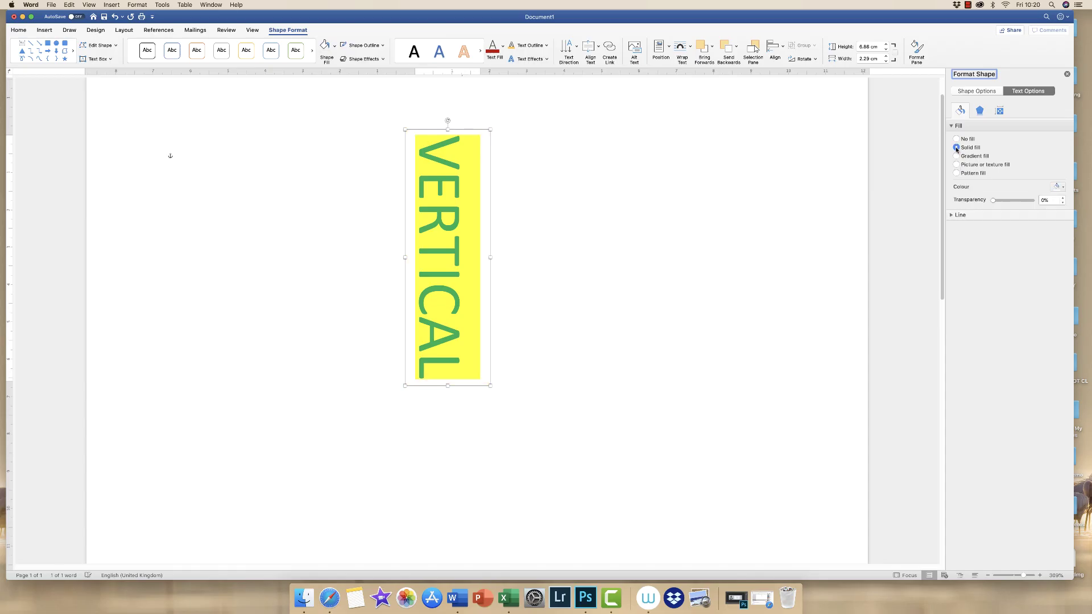
pyautogui.click(1061, 189)
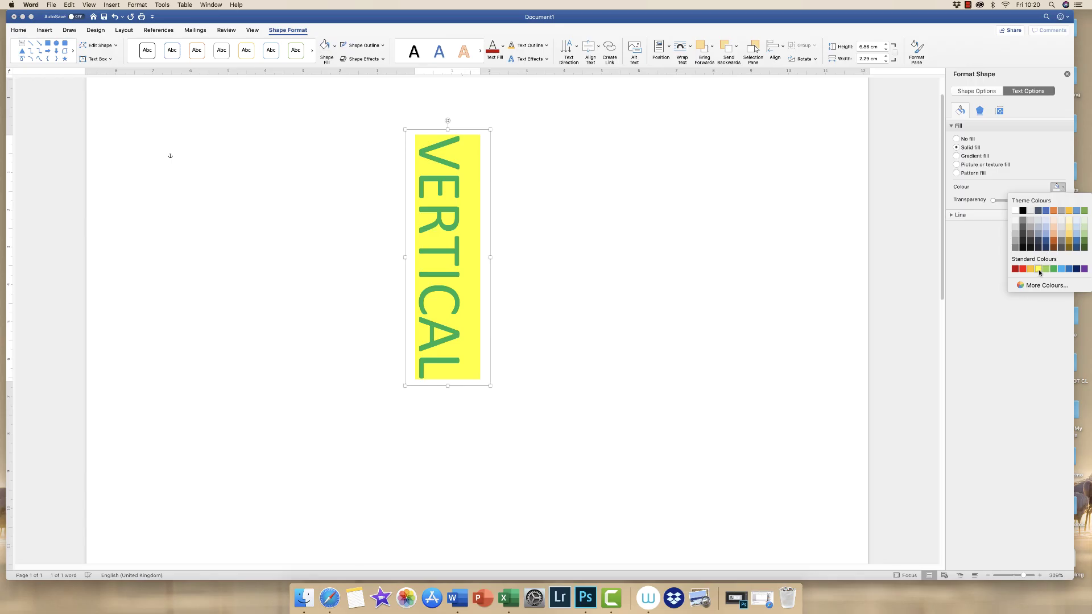
pyautogui.click(1039, 269)
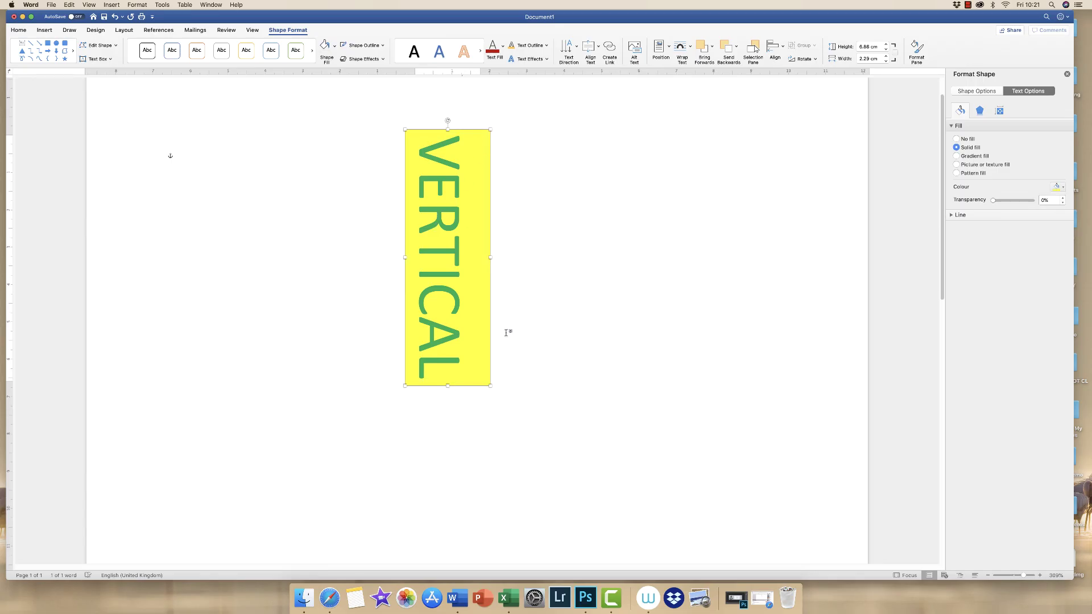
pyautogui.moveTo(490, 257); pyautogui.dragTo(481, 259)
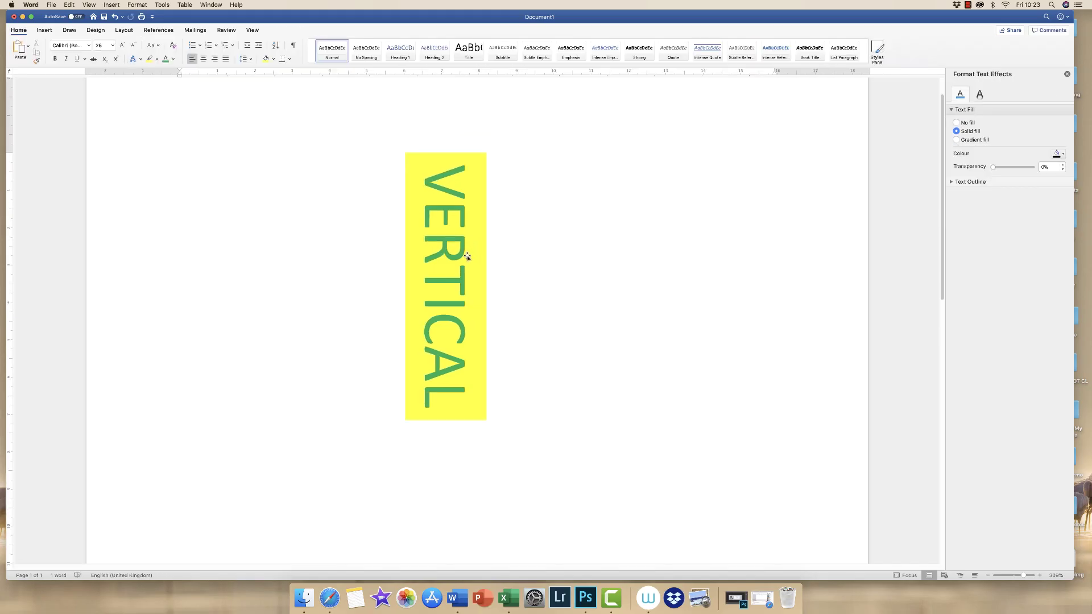